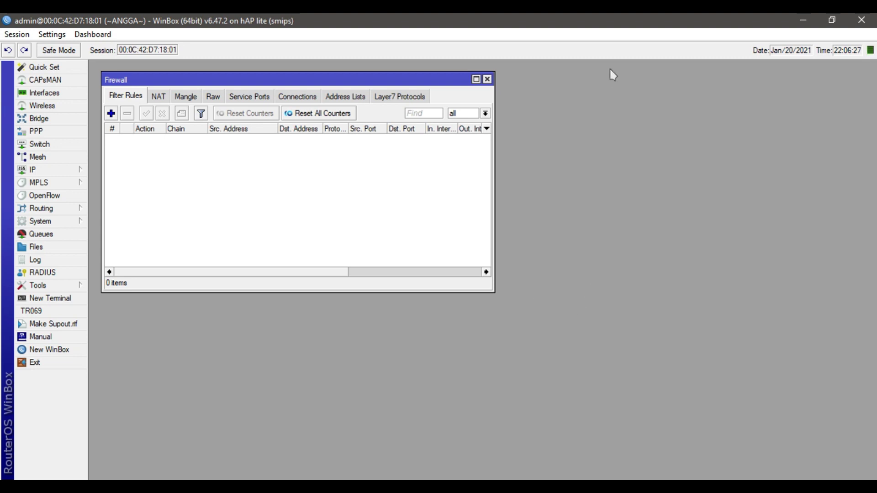
Examine the network topology diagram in ACDSee Quick View and return to the WinBox firewall filter rules.
{"action": "key", "text": "alt+Tab"}
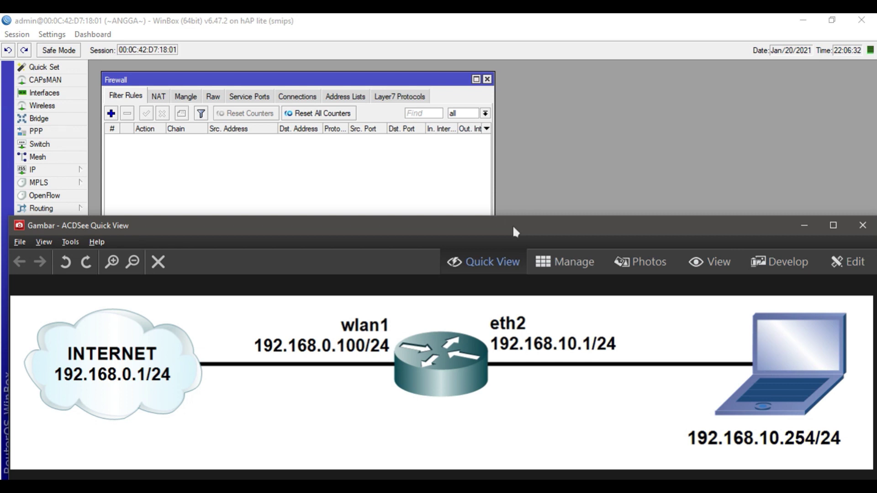
{"action": "left_click_drag", "start_coordinate": [513, 228], "coordinate": [508, 225]}
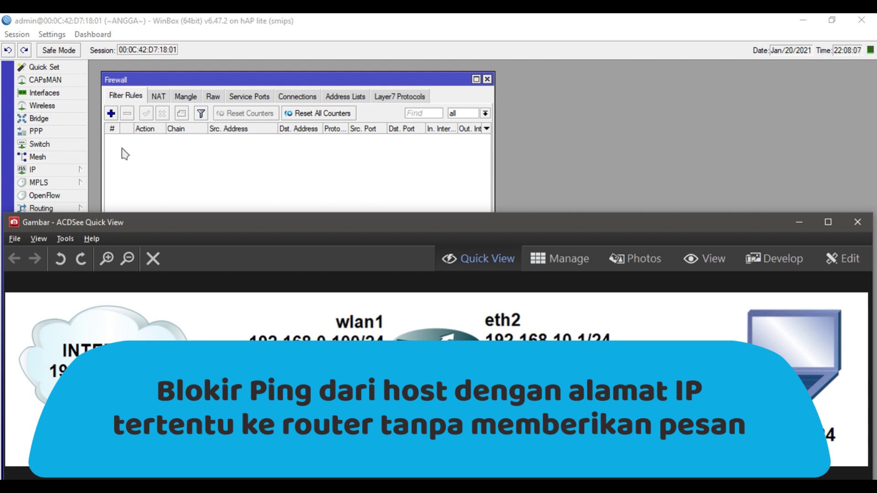
{"action": "left_click", "coordinate": [151, 80]}
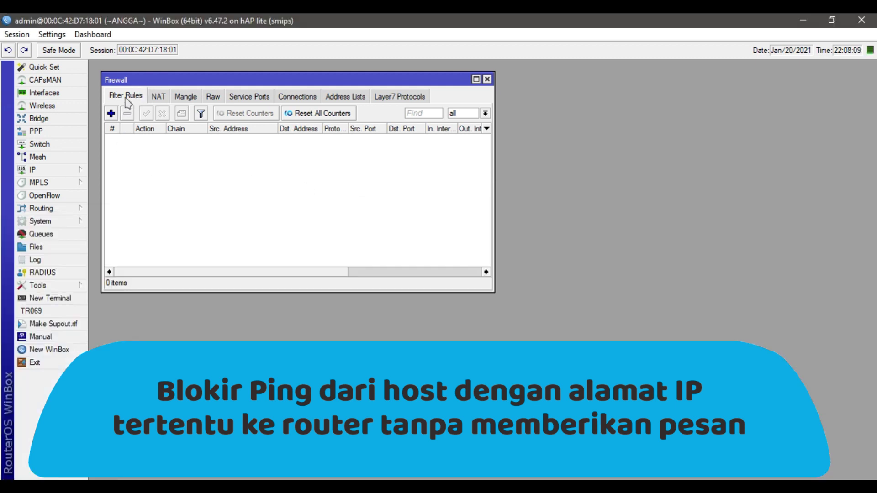
Start a new firewall filter rule with the chain set to input and the action set to drop.
{"action": "left_click", "coordinate": [111, 114]}
{"action": "left_click", "coordinate": [145, 167]}
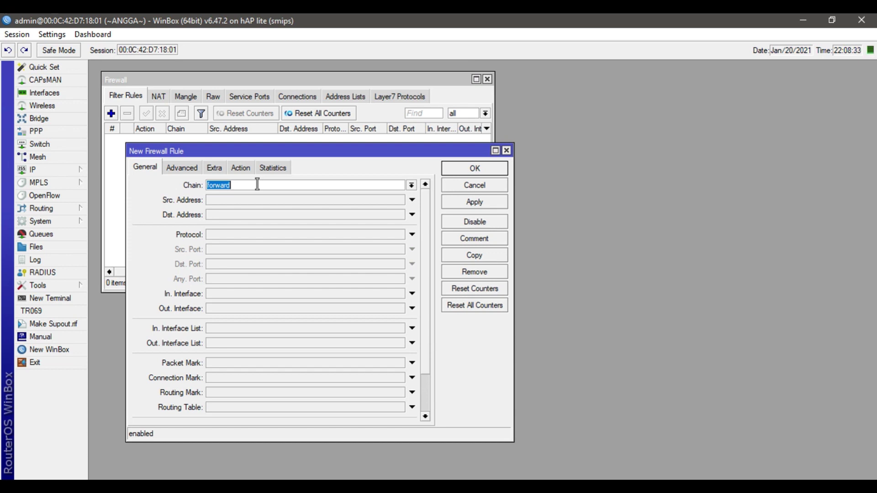
{"action": "left_click", "coordinate": [412, 185]}
{"action": "left_click", "coordinate": [388, 204]}
{"action": "left_click", "coordinate": [241, 169]}
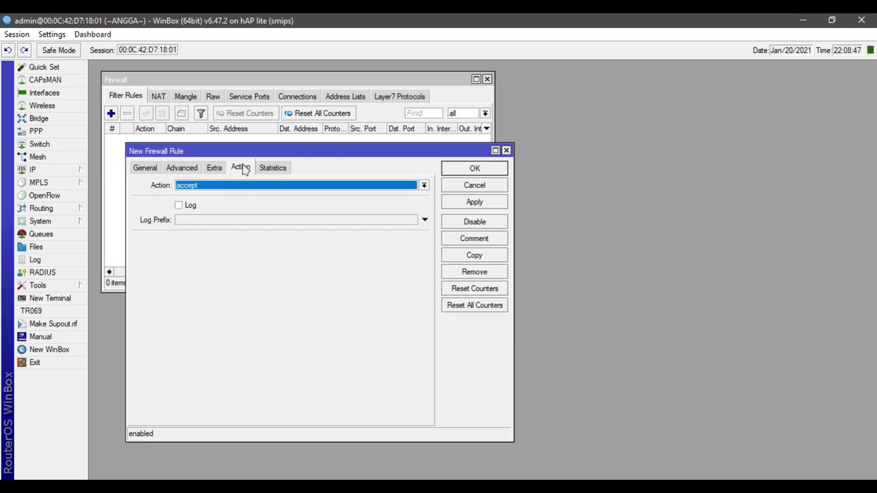
{"action": "left_click", "coordinate": [280, 190]}
{"action": "left_click", "coordinate": [272, 224]}
Set the drop rule's source address to 192.168.10.254 and its protocol to icmp, and save the rule.
{"action": "left_click", "coordinate": [151, 169]}
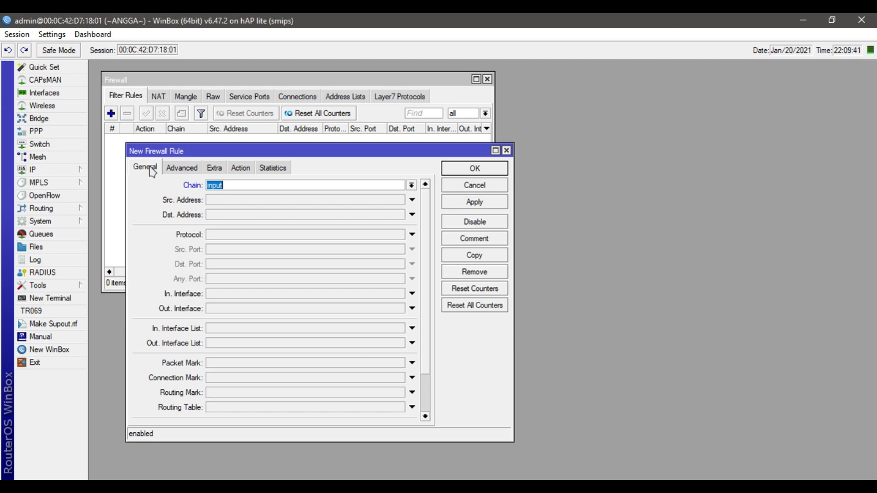
{"action": "left_click", "coordinate": [244, 201]}
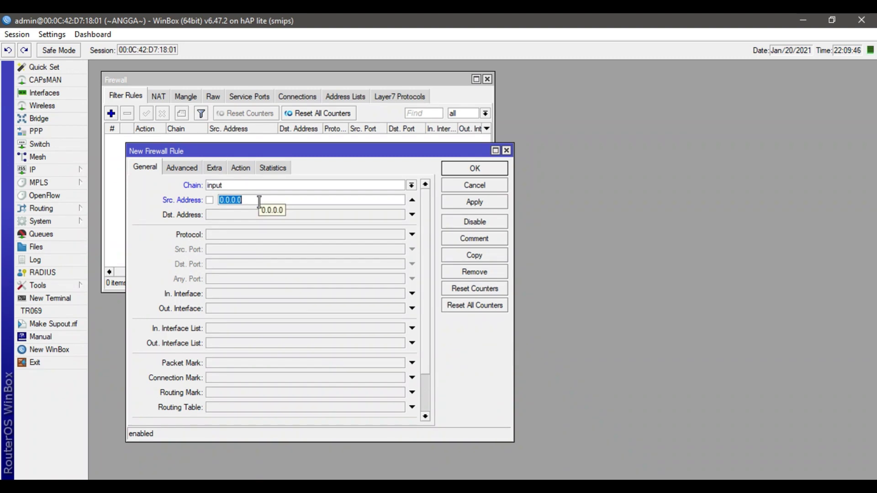
{"action": "type", "text": "192.168.10.254"}
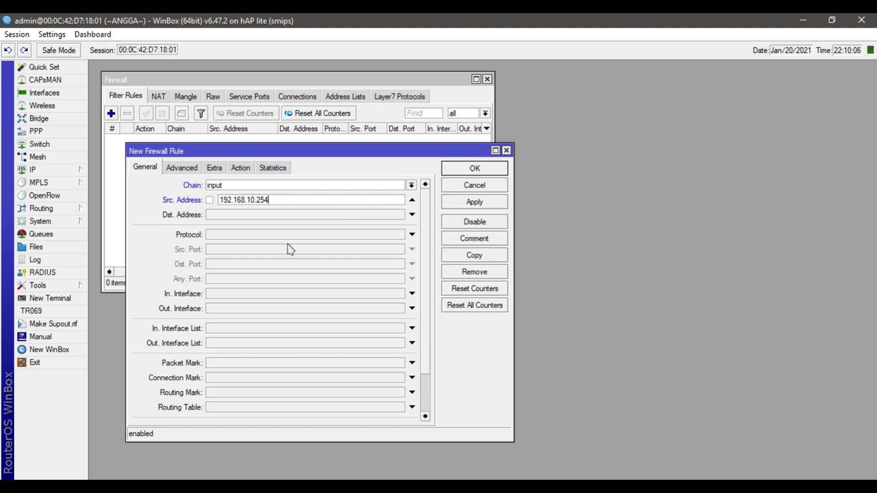
{"action": "left_click", "coordinate": [411, 235]}
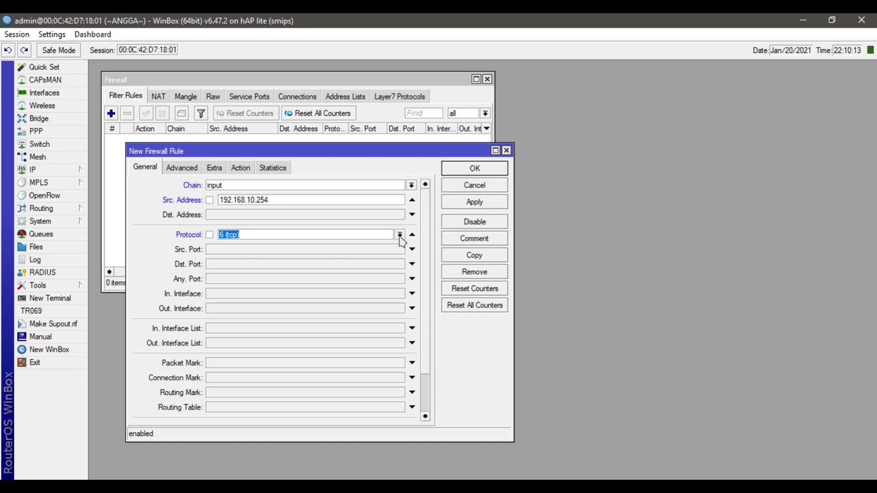
{"action": "left_click", "coordinate": [400, 235]}
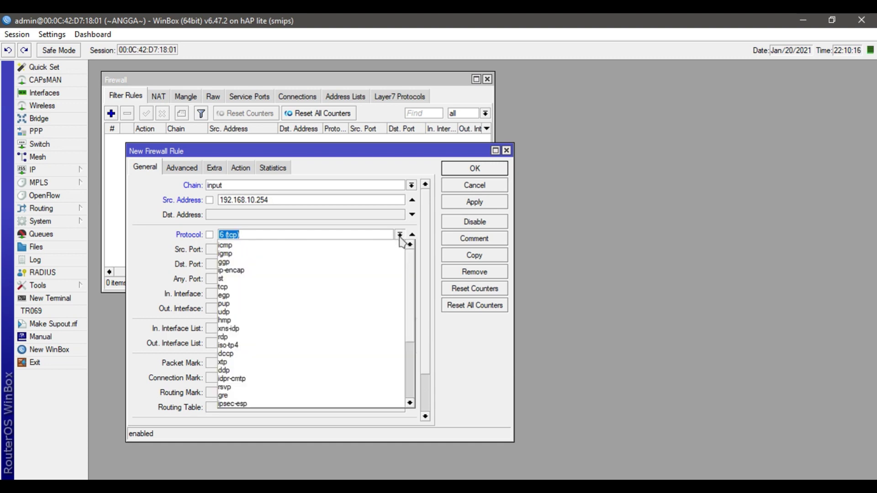
{"action": "left_click", "coordinate": [389, 247]}
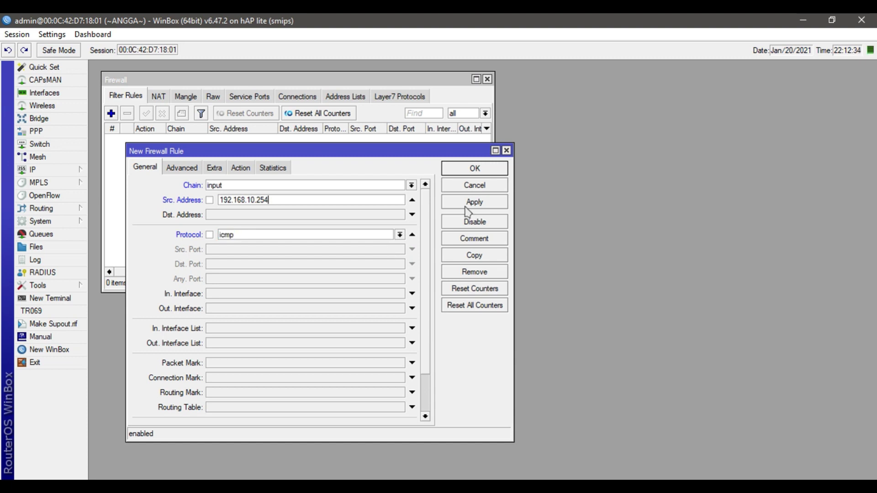
{"action": "left_click", "coordinate": [468, 204]}
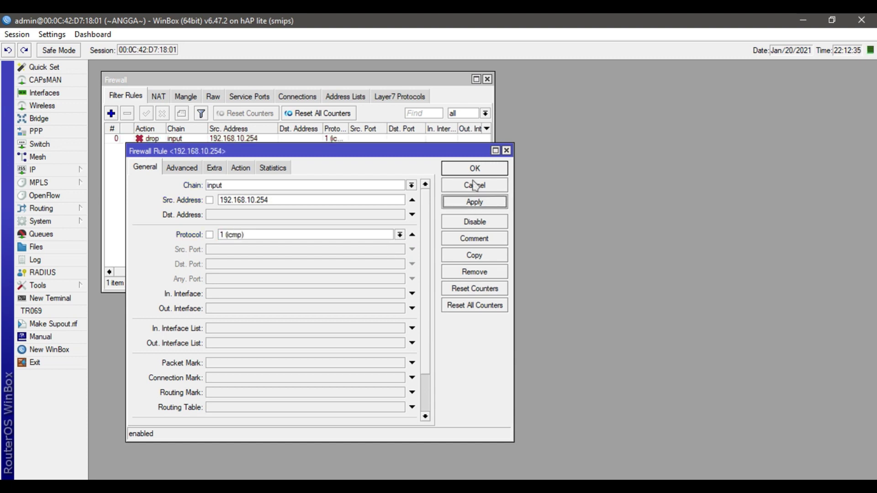
{"action": "left_click", "coordinate": [475, 169]}
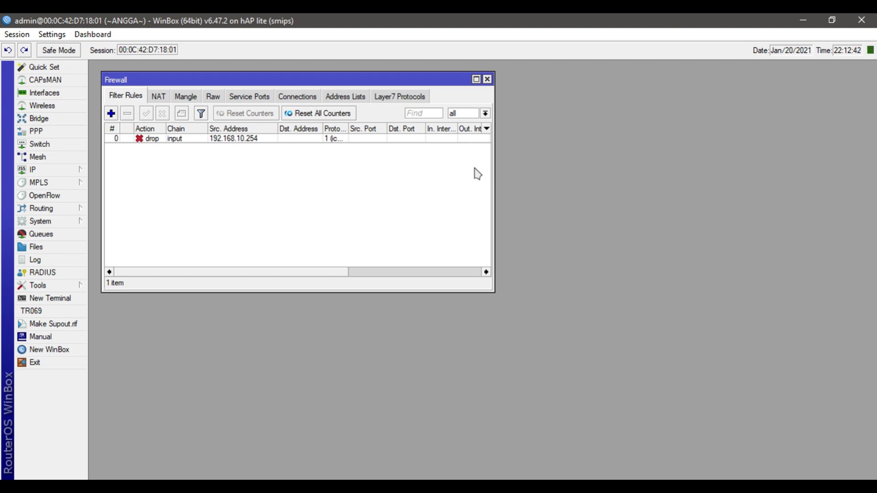
Switch to a Command Prompt and test the drop rule by pinging 192.168.10.1 and google.com.
{"action": "key", "text": "super+x"}
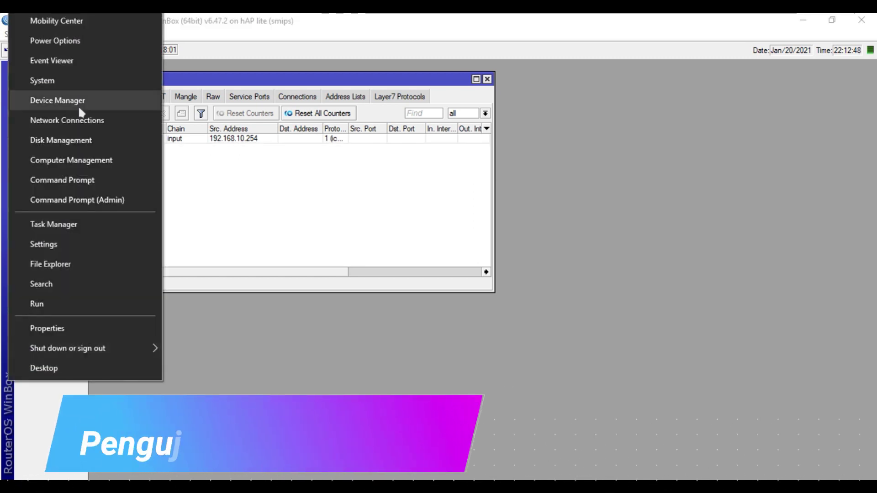
{"action": "left_click", "coordinate": [92, 171]}
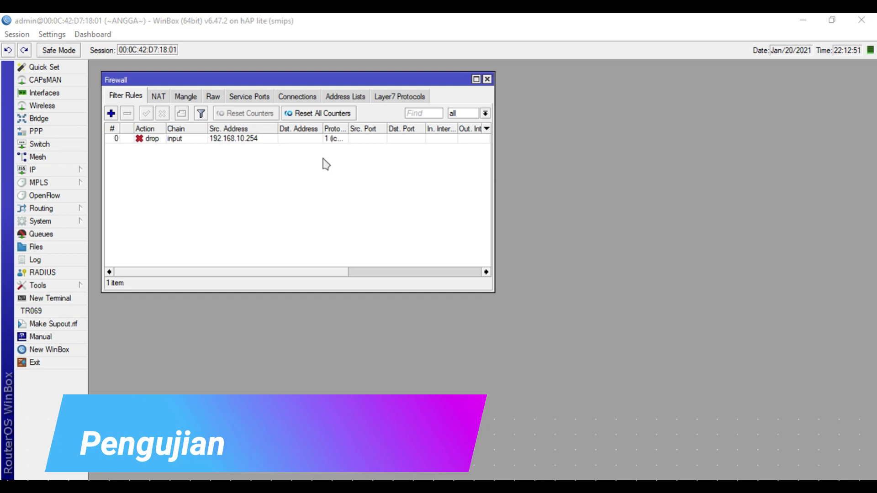
{"action": "type", "text": "ping"}
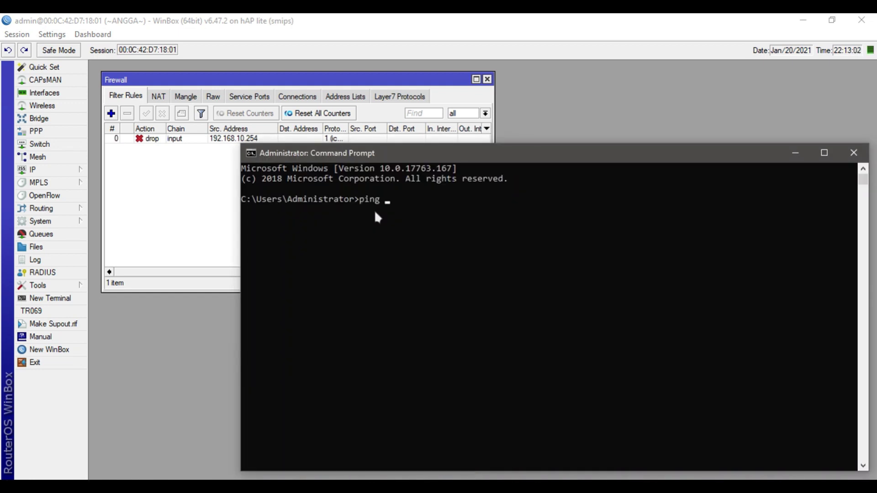
{"action": "type", "text": " 192.168.10.1"}
{"action": "key", "text": "Return"}
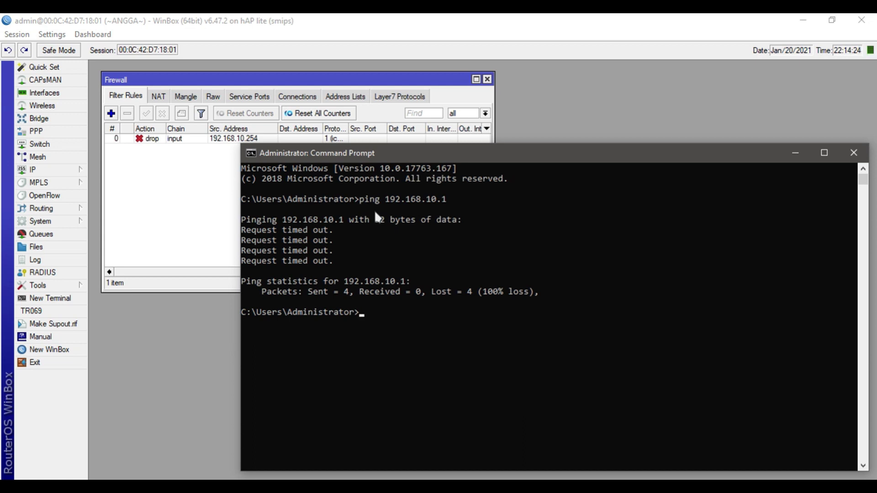
{"action": "type", "text": "ping google.com"}
{"action": "key", "text": "Return"}
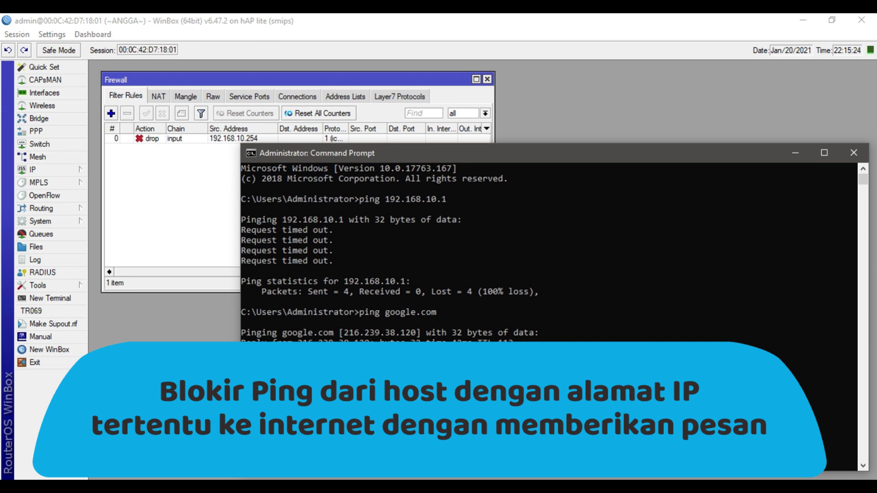
Return to WinBox and disable the drop rule on the input chain.
{"action": "left_click", "coordinate": [213, 212]}
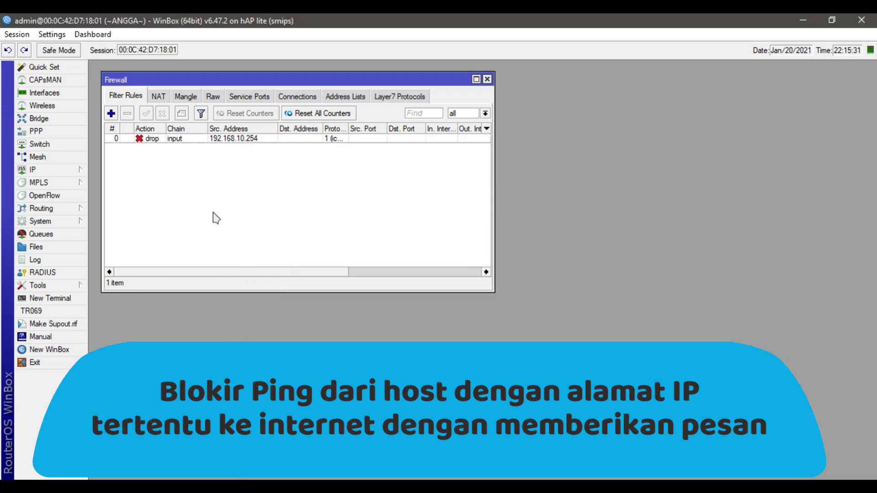
{"action": "left_click", "coordinate": [148, 139]}
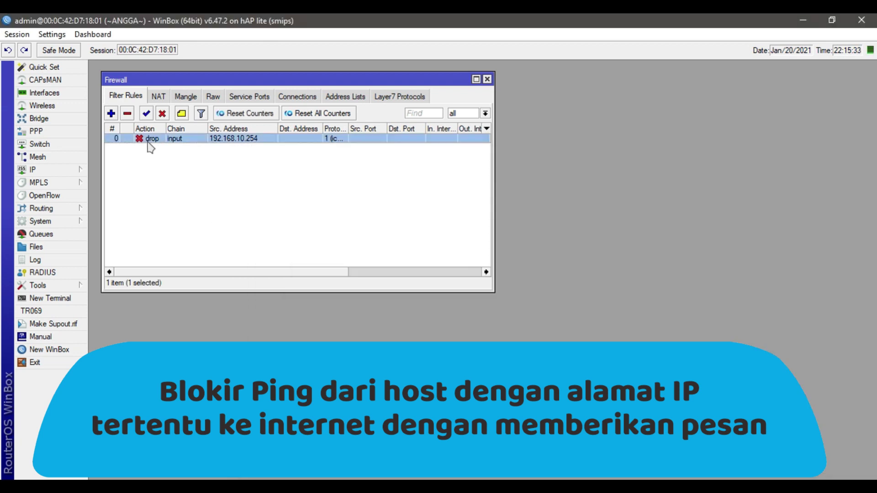
{"action": "left_click", "coordinate": [163, 114]}
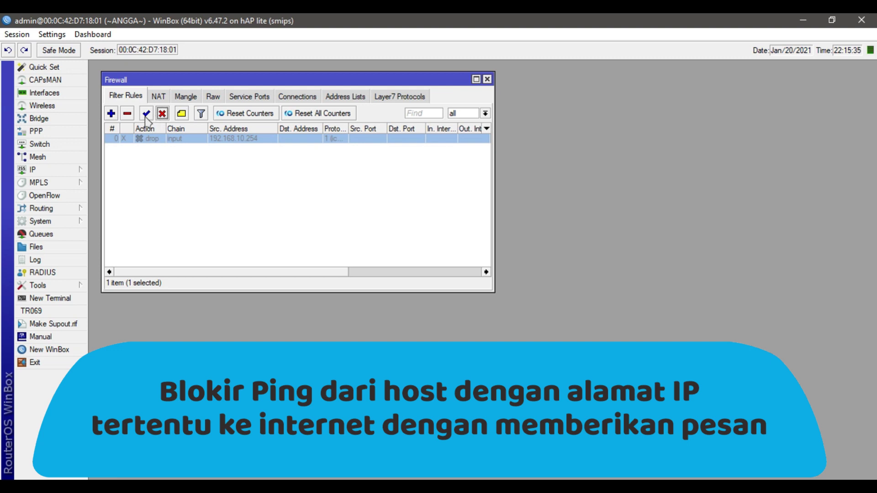
Start a new filter rule on the forward chain with the action reject, rejecting with icmp host unreachable.
{"action": "left_click", "coordinate": [111, 114]}
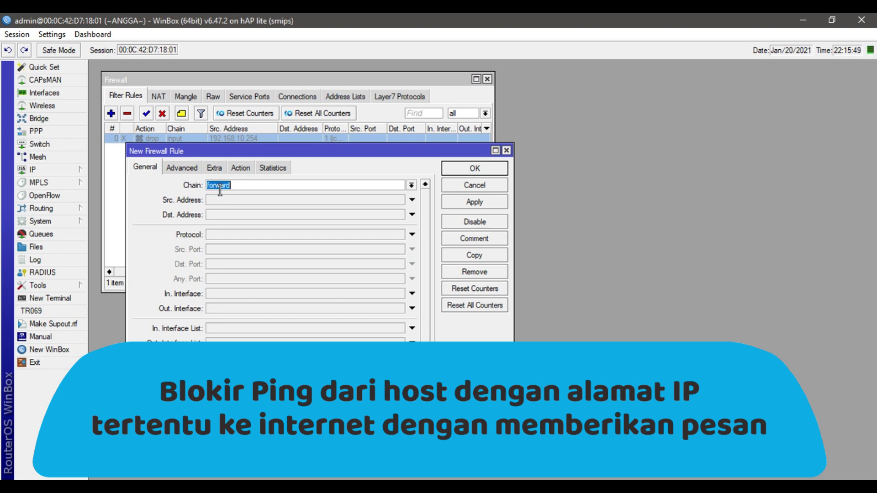
{"action": "left_click", "coordinate": [248, 184]}
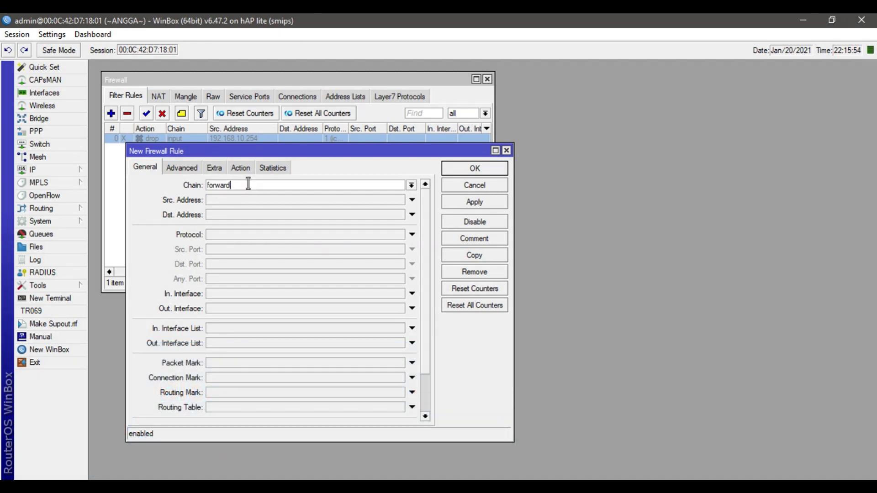
{"action": "left_click", "coordinate": [244, 170]}
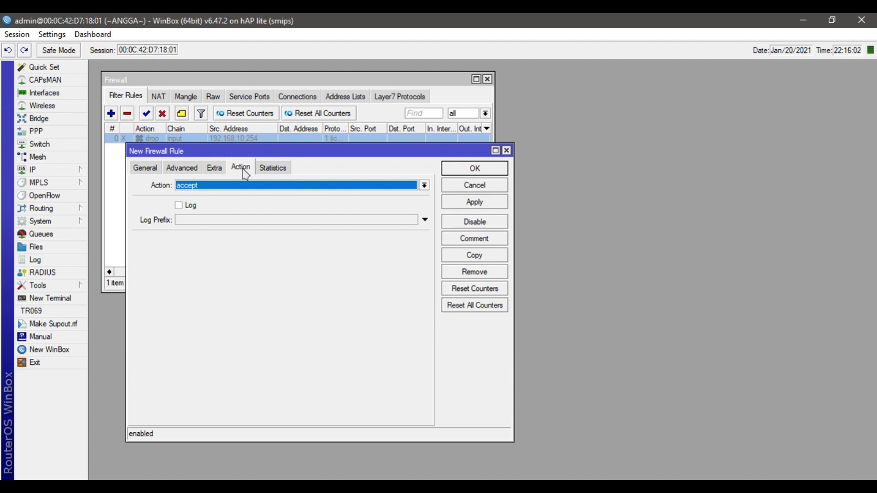
{"action": "left_click", "coordinate": [250, 185]}
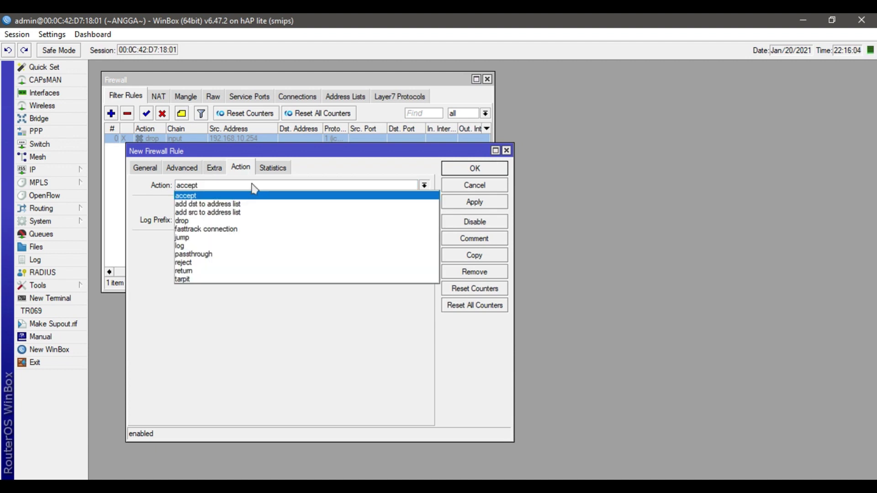
{"action": "left_click", "coordinate": [252, 263]}
{"action": "left_click", "coordinate": [250, 241]}
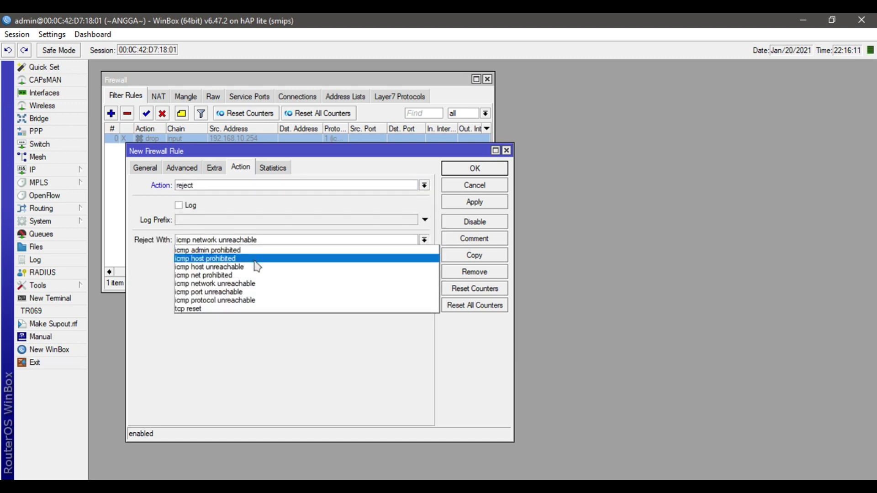
Set the reject rule's source address to 192.168.10.254 and its protocol to icmp, and save the rule.
{"action": "left_click", "coordinate": [145, 167]}
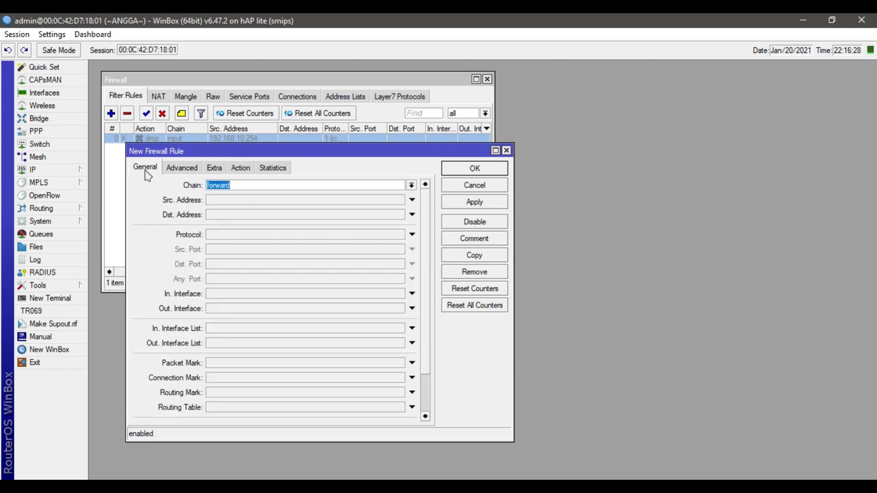
{"action": "left_click", "coordinate": [238, 201]}
{"action": "type", "text": "19"}
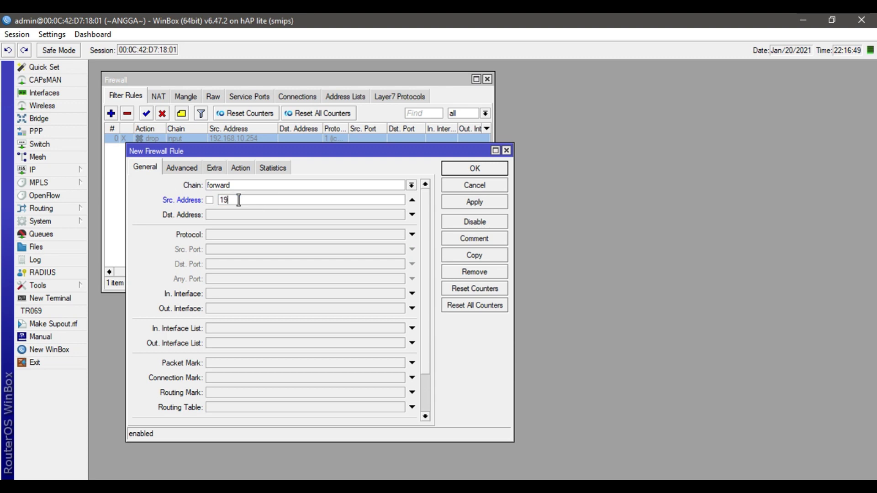
{"action": "type", "text": "2.168.10.254"}
{"action": "left_click", "coordinate": [365, 234]}
{"action": "left_click", "coordinate": [399, 235]}
{"action": "left_click", "coordinate": [370, 245]}
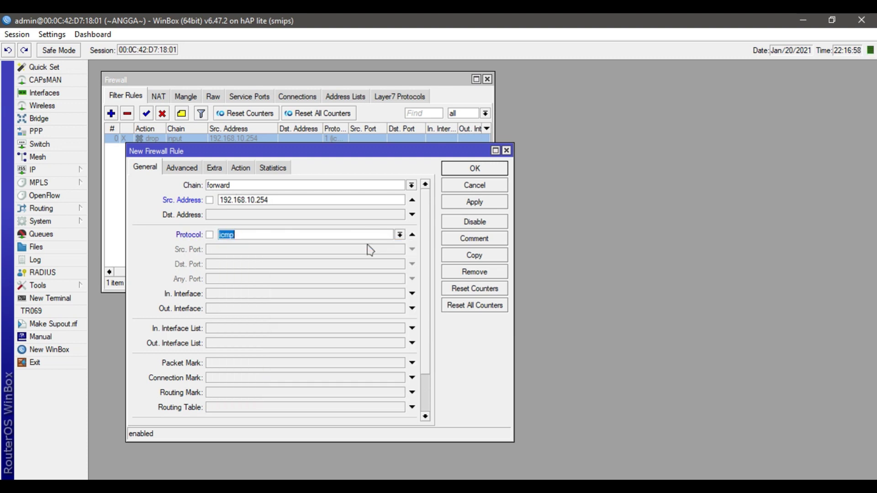
{"action": "left_click", "coordinate": [475, 200]}
{"action": "left_click", "coordinate": [475, 168]}
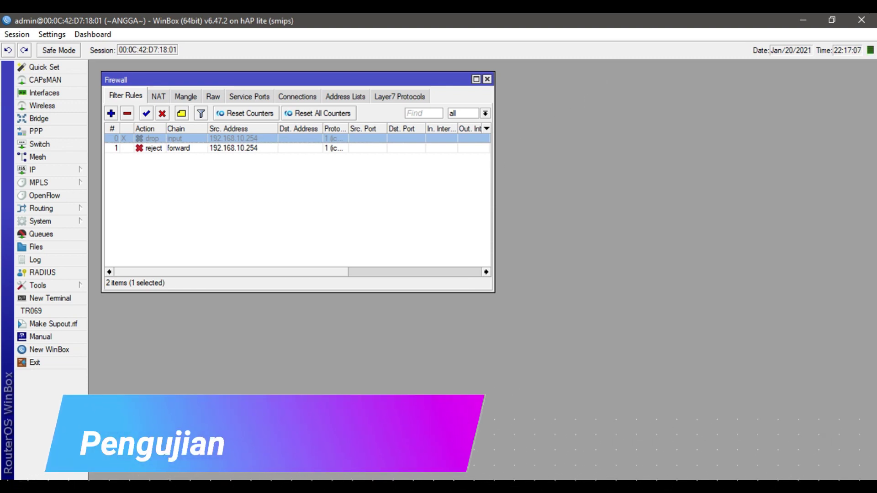
Switch to the Command Prompt, ping google.com again and compare the output with the earlier pings.
{"action": "key", "text": "alt+Tab"}
{"action": "key", "text": "Up"}
{"action": "key", "text": "Return"}
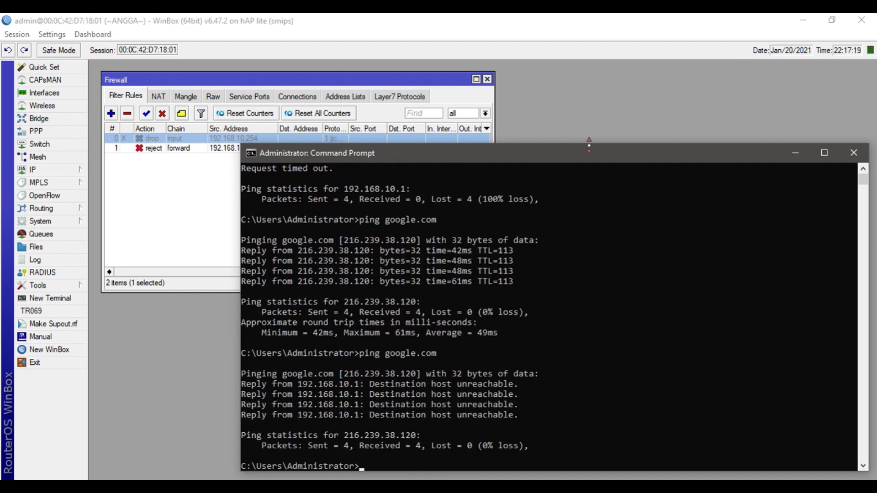
{"action": "scroll", "coordinate": [397, 357], "scroll_direction": "up", "scroll_amount": 3}
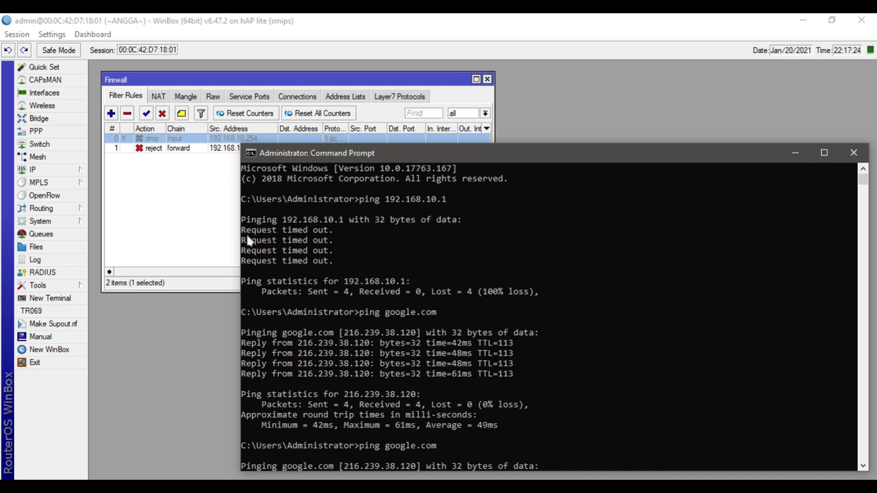
{"action": "scroll", "coordinate": [324, 270], "scroll_direction": "down", "scroll_amount": 4}
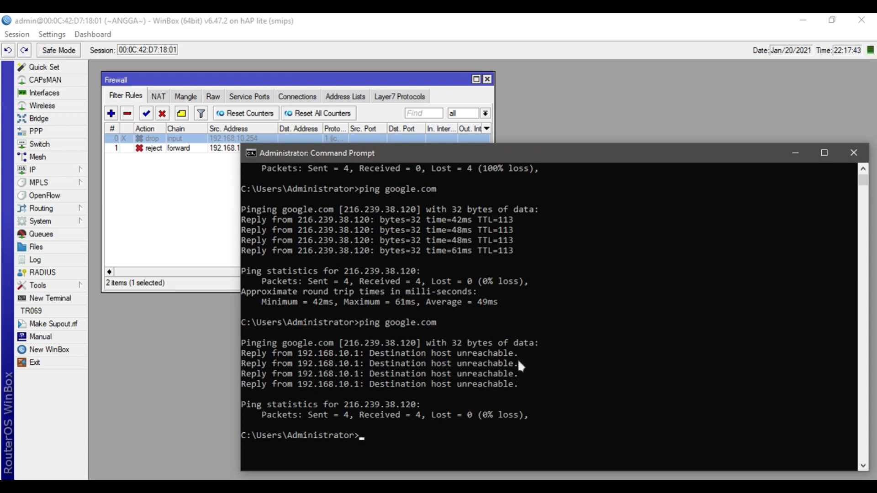
Ping the router at 192.168.10.1 again from the Command Prompt.
{"action": "key", "text": "Up"}
{"action": "key", "text": "Up"}
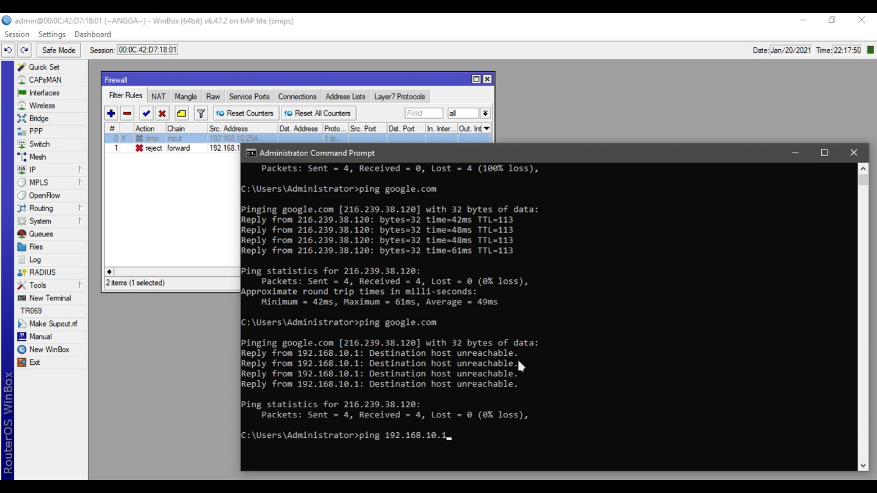
{"action": "key", "text": "Return"}
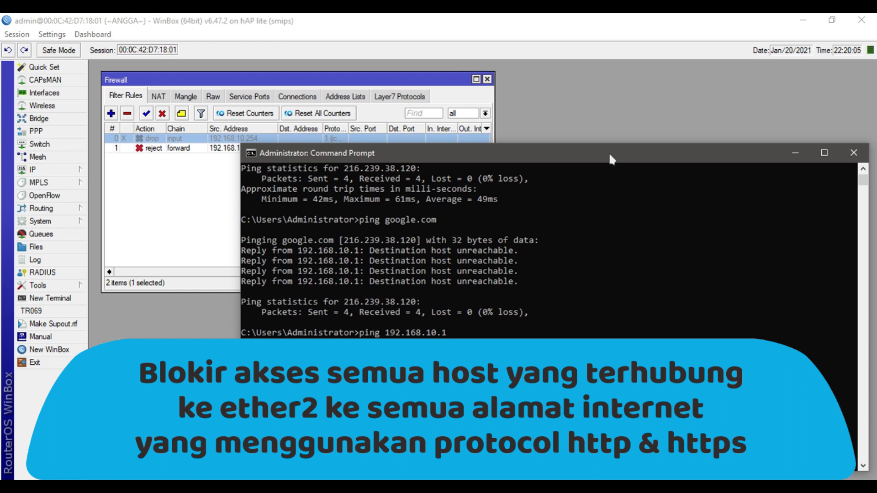
Run the pending ping to 192.168.10.1, and switch back to WinBox to disable the forward-chain reject rule.
{"action": "key", "text": "Return"}
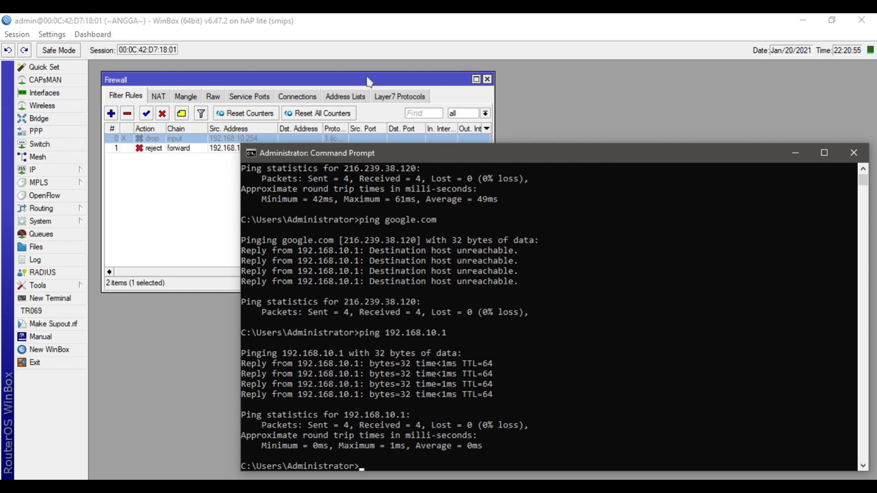
{"action": "left_click", "coordinate": [368, 80]}
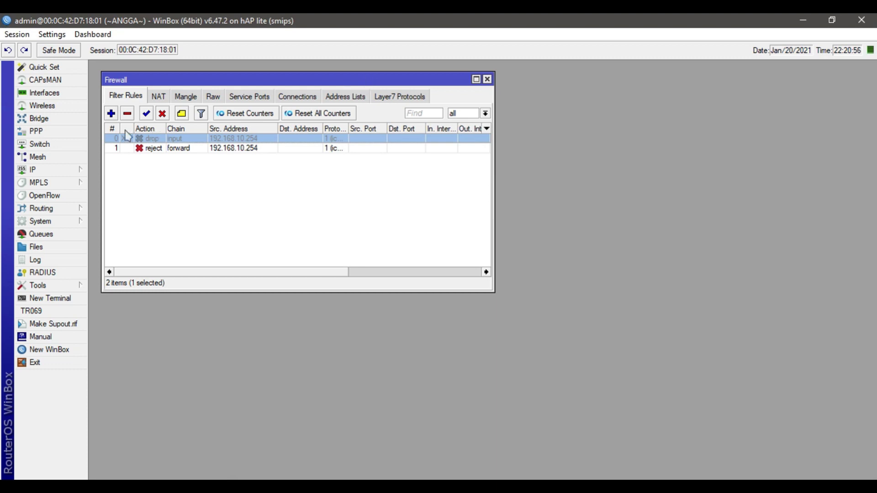
{"action": "left_click", "coordinate": [164, 149]}
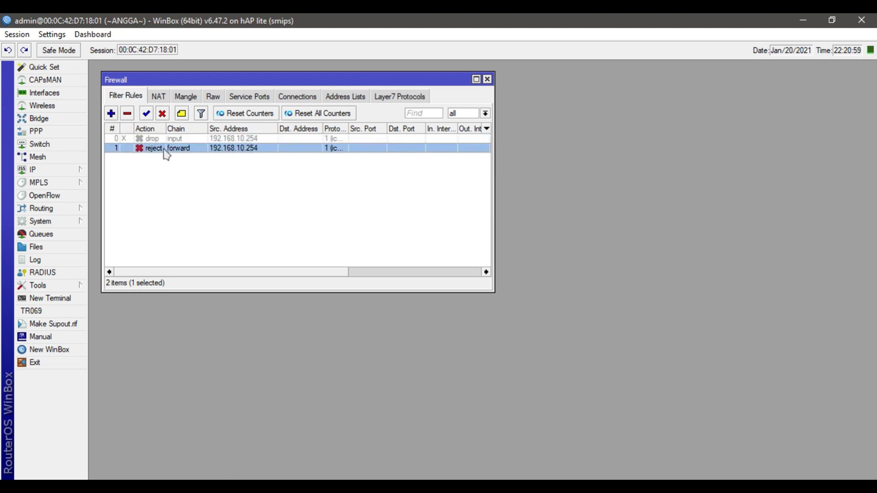
{"action": "left_click", "coordinate": [163, 114]}
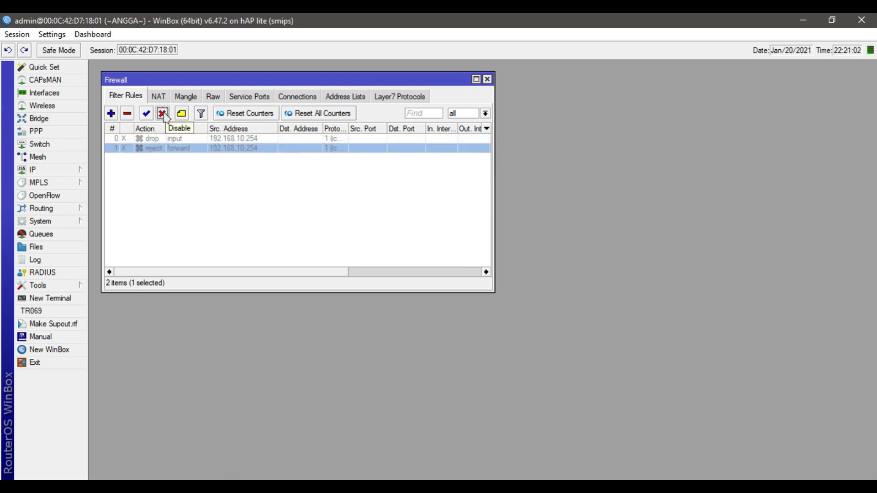
Start a new firewall filter rule on the forward chain with the action drop.
{"action": "left_click", "coordinate": [111, 114]}
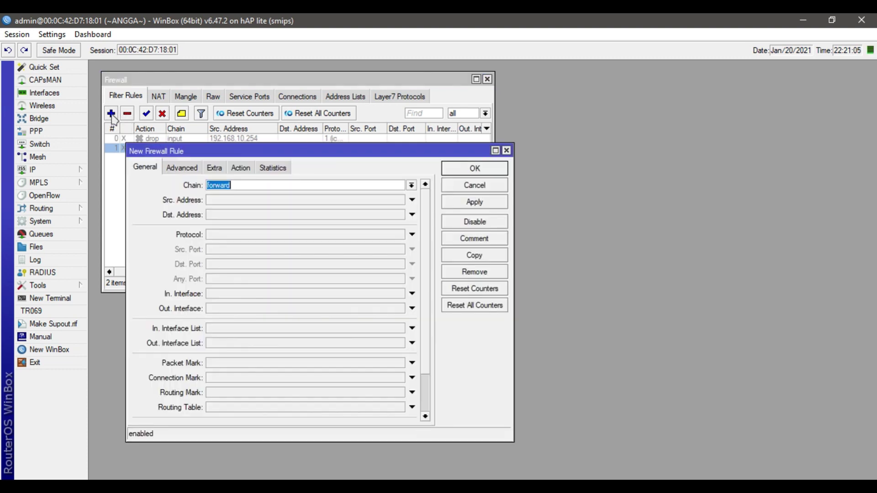
{"action": "left_click", "coordinate": [260, 184]}
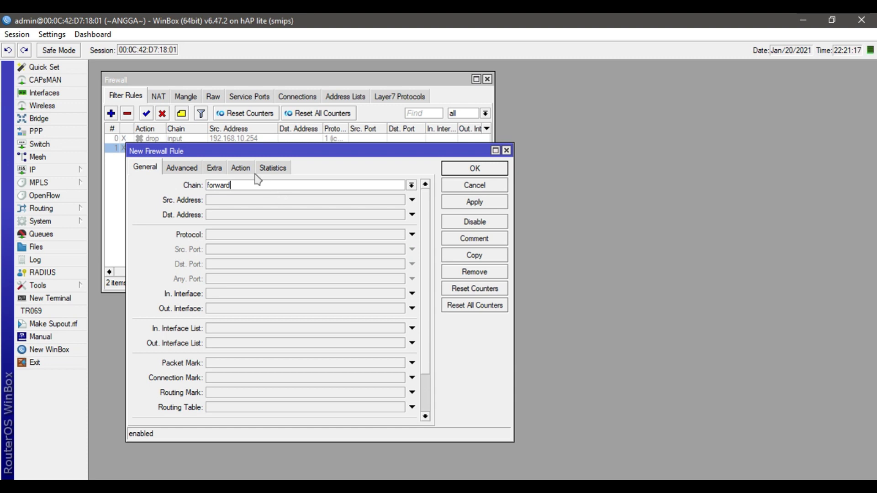
{"action": "left_click", "coordinate": [241, 168]}
{"action": "left_click", "coordinate": [322, 188]}
Set the drop rule's in interface to ether2 and its out interface to wlan1.
{"action": "left_click", "coordinate": [387, 295]}
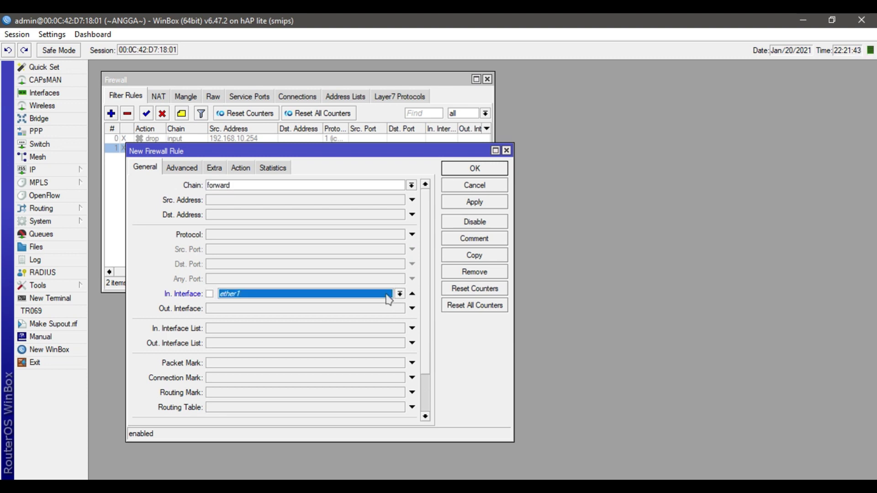
{"action": "left_click", "coordinate": [400, 293]}
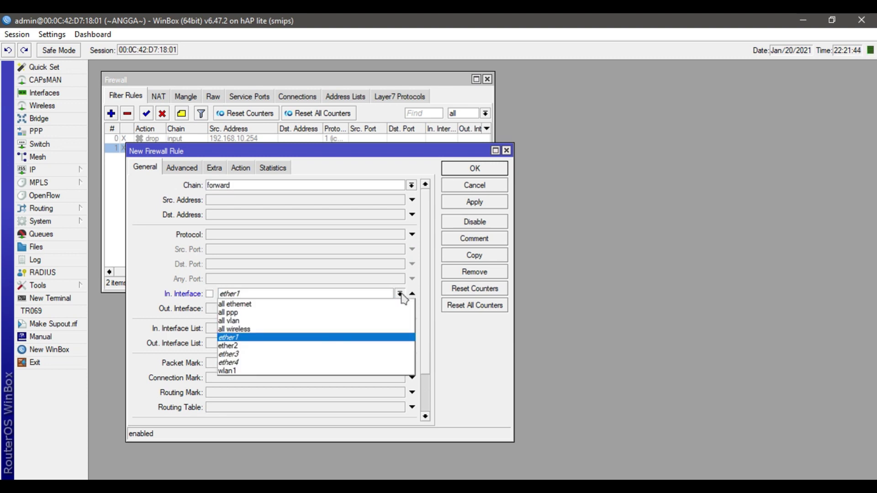
{"action": "left_click", "coordinate": [382, 347]}
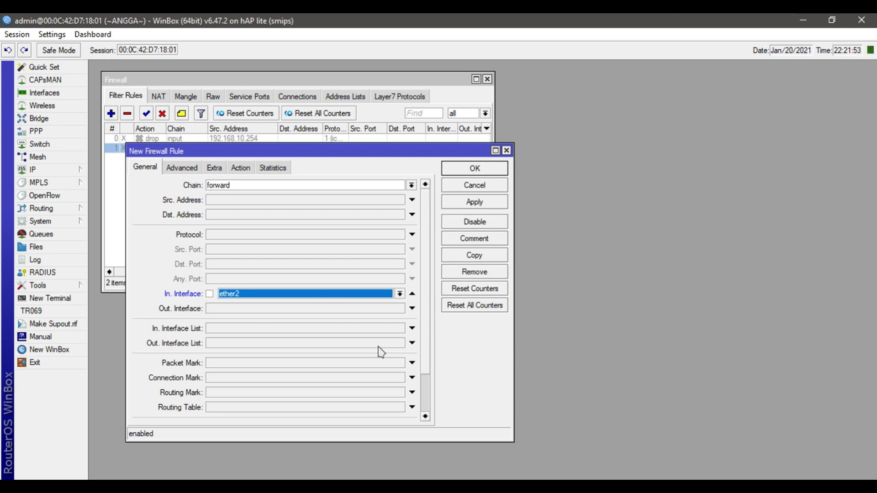
{"action": "left_click", "coordinate": [394, 313]}
{"action": "left_click", "coordinate": [399, 308]}
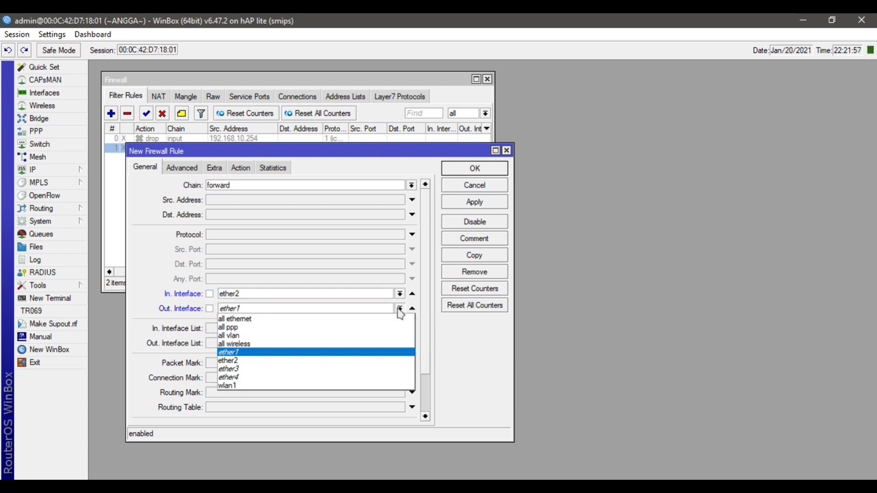
{"action": "left_click", "coordinate": [361, 386]}
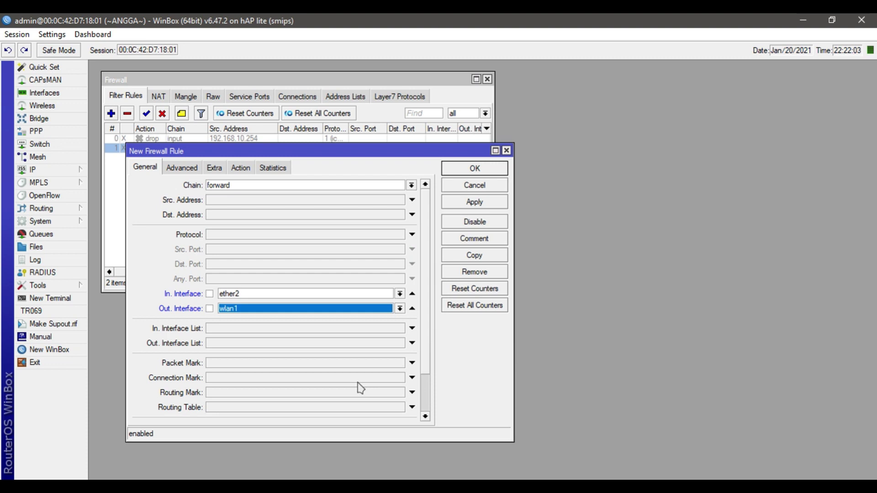
Set the drop rule's protocol to tcp and its destination ports to 80,443, and save the rule.
{"action": "left_click", "coordinate": [311, 235]}
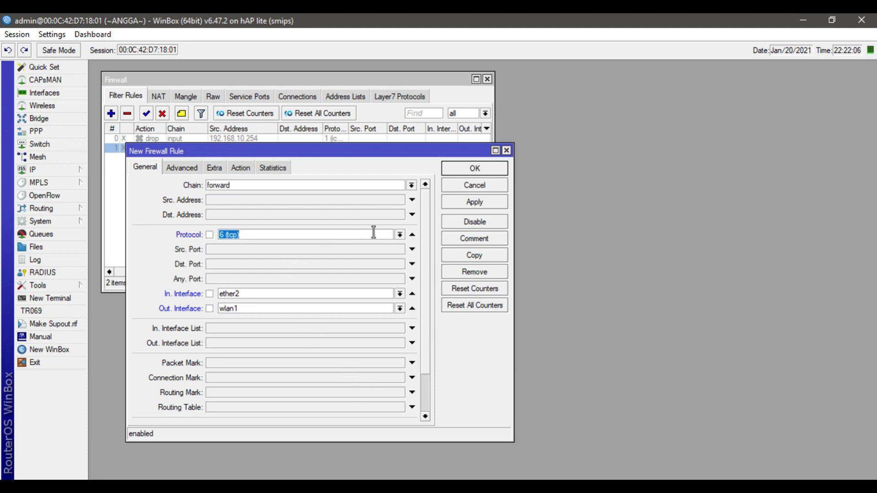
{"action": "left_click", "coordinate": [400, 235]}
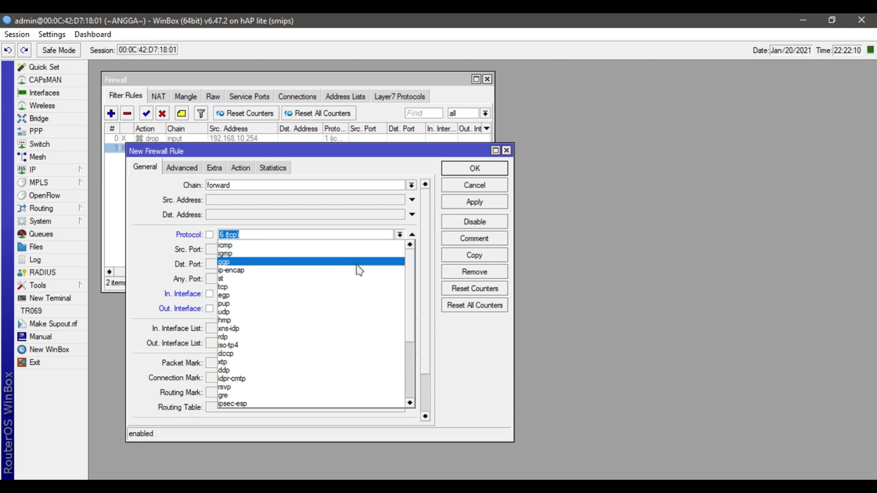
{"action": "left_click", "coordinate": [337, 288]}
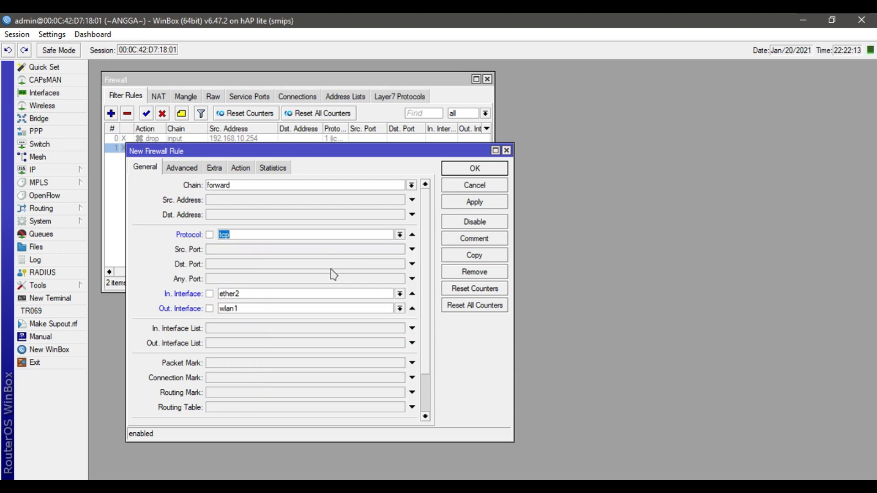
{"action": "left_click", "coordinate": [331, 267]}
{"action": "type", "text": "80, "}
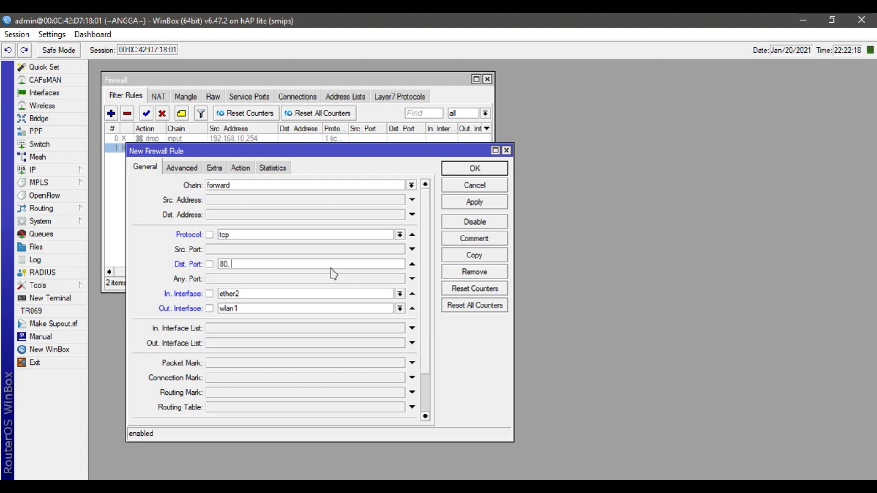
{"action": "type", "text": "443"}
{"action": "left_click", "coordinate": [475, 202]}
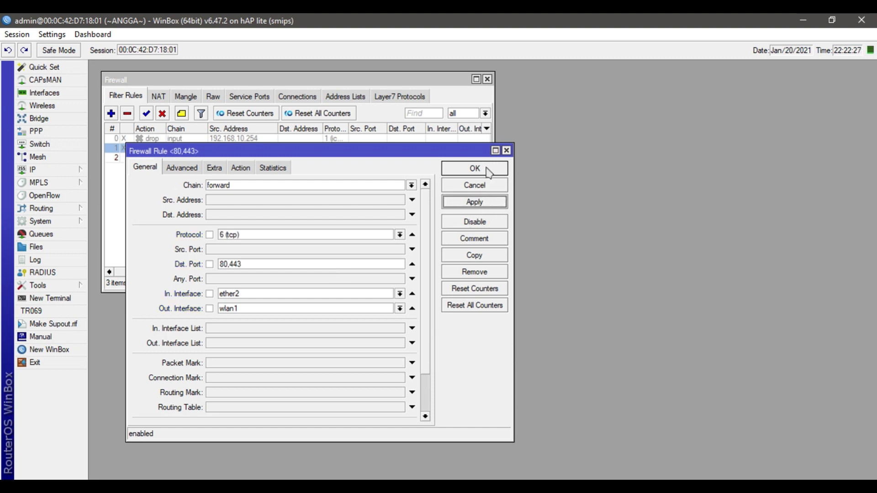
{"action": "left_click", "coordinate": [481, 169]}
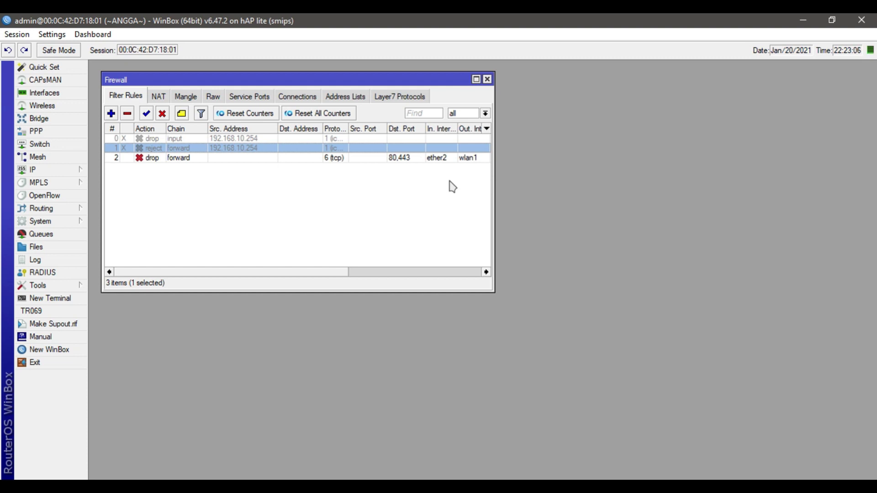
Switch to Firefox and load mikrotik.com in a fresh tab to test web access through the firewall.
{"action": "left_click", "coordinate": [164, 64]}
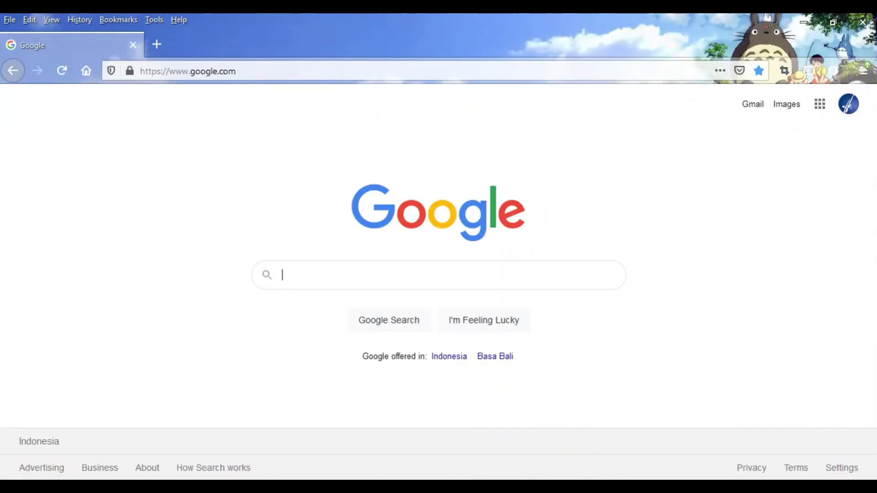
{"action": "left_click", "coordinate": [157, 44]}
{"action": "left_click", "coordinate": [133, 44]}
{"action": "left_click", "coordinate": [152, 66]}
{"action": "type", "text": "mikro"}
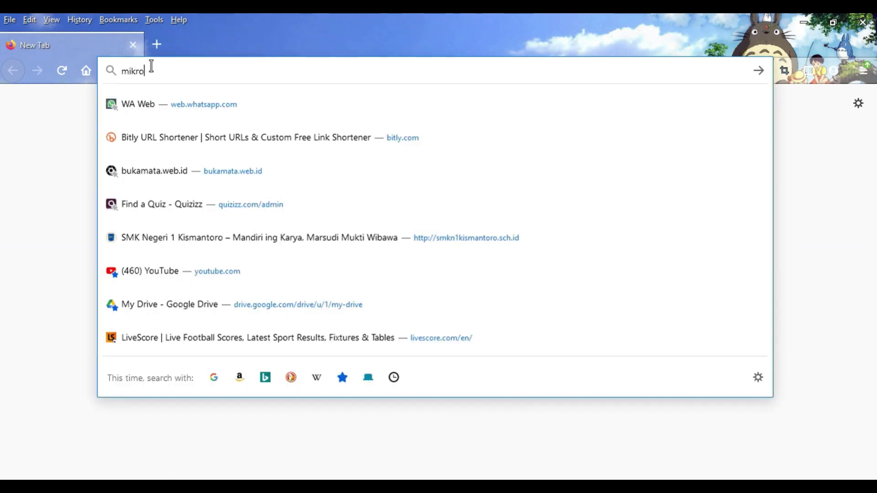
{"action": "type", "text": "tik.com"}
{"action": "key", "text": "Return"}
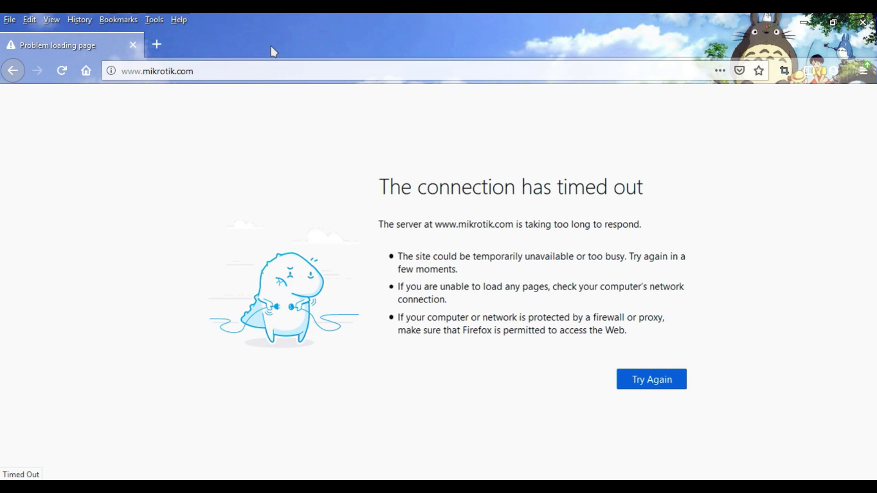
Open the FTP directory ftp://128.10.252.10/pub/ in a second browser tab to test non-web access.
{"action": "left_click", "coordinate": [157, 44]}
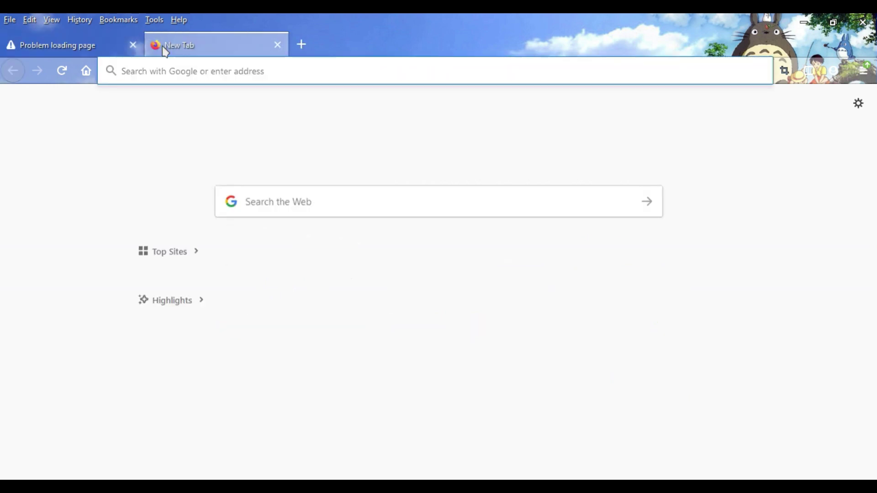
{"action": "type", "text": "ftp"}
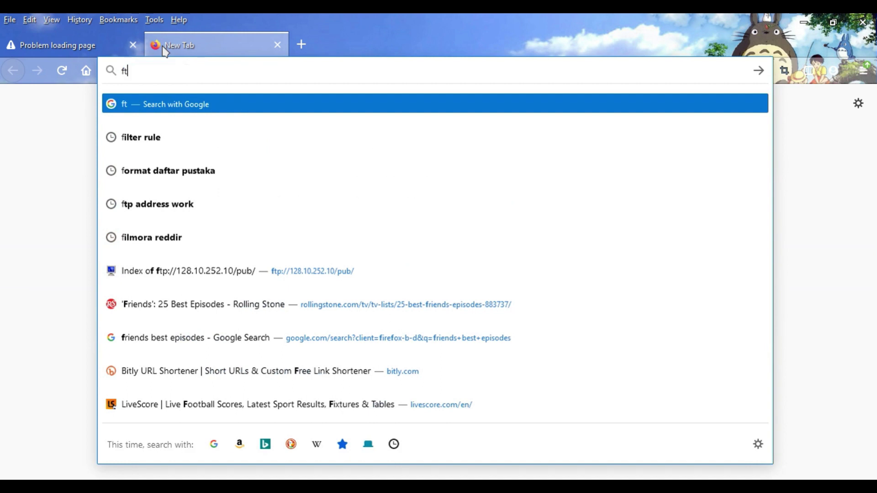
{"action": "key", "text": "Down"}
{"action": "key", "text": "Down"}
{"action": "key", "text": "Down"}
{"action": "key", "text": "Down"}
{"action": "key", "text": "Down"}
{"action": "key", "text": "Return"}
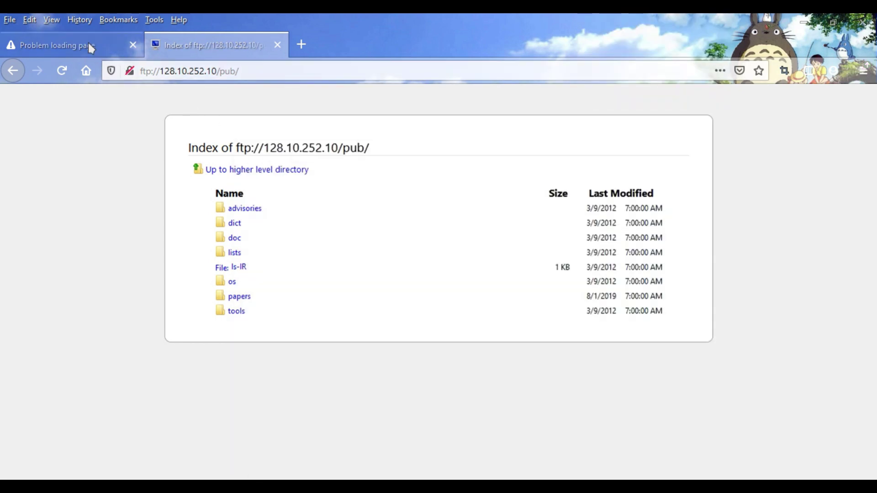
Recheck the mikrotik.com browser tab and ping mikrotik.com from the Command Prompt.
{"action": "left_click", "coordinate": [89, 47]}
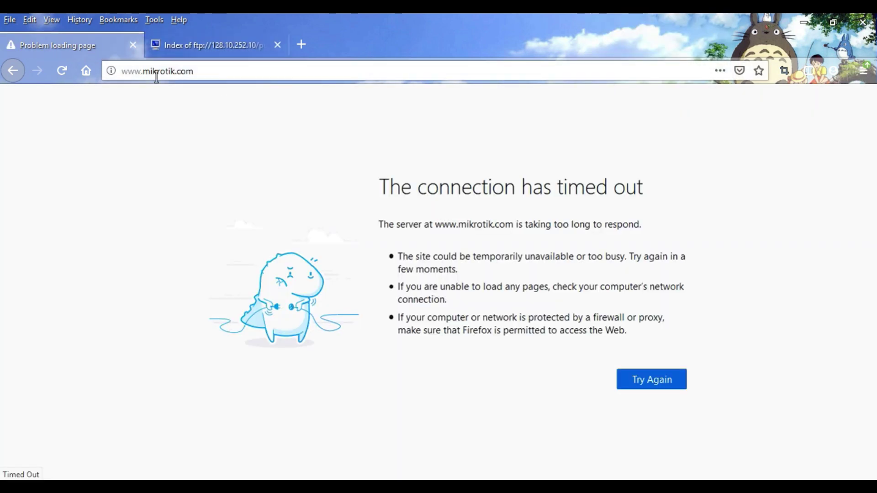
{"action": "key", "text": "alt+Tab"}
{"action": "type", "text": "ping mikrotik.com"}
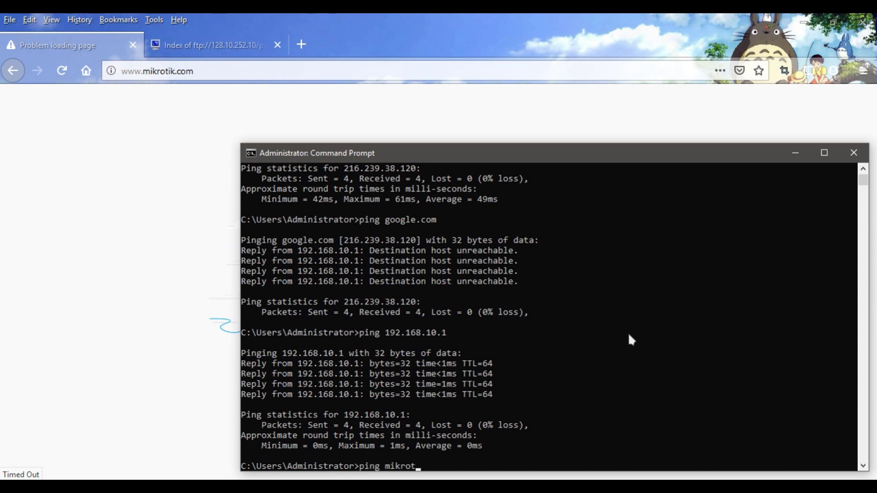
{"action": "key", "text": "Return"}
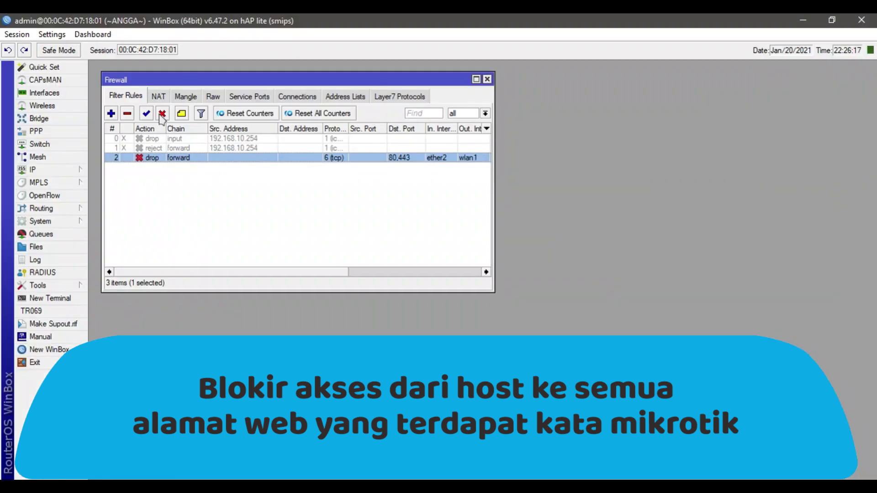
Disable the drop rule for ports 80,443 and start a new forward-chain filter rule, choosing its action.
{"action": "left_click", "coordinate": [162, 113]}
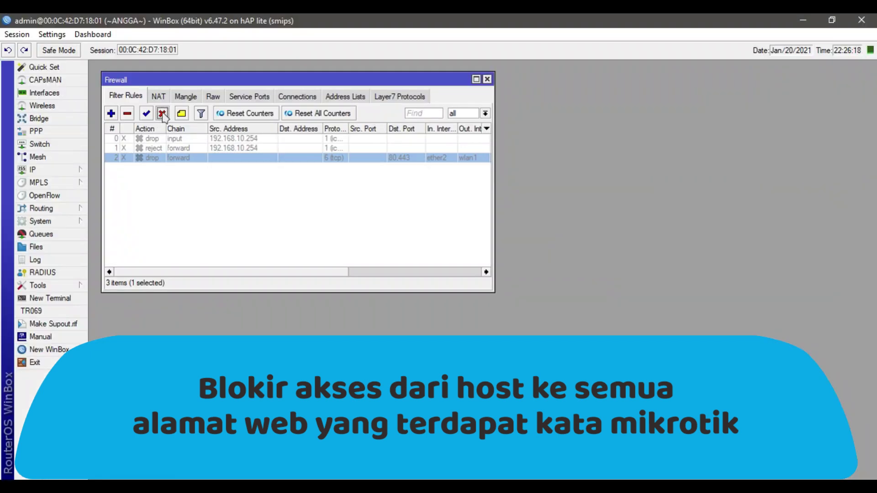
{"action": "left_click", "coordinate": [110, 114]}
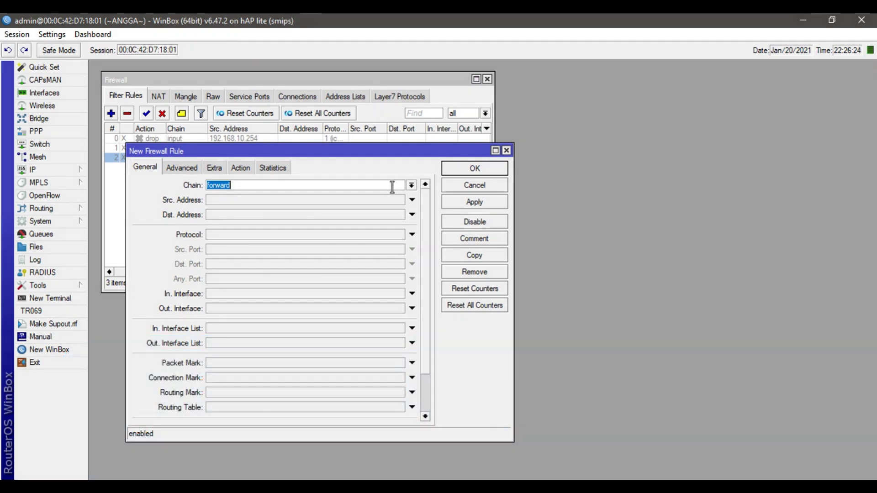
{"action": "left_click", "coordinate": [235, 170]}
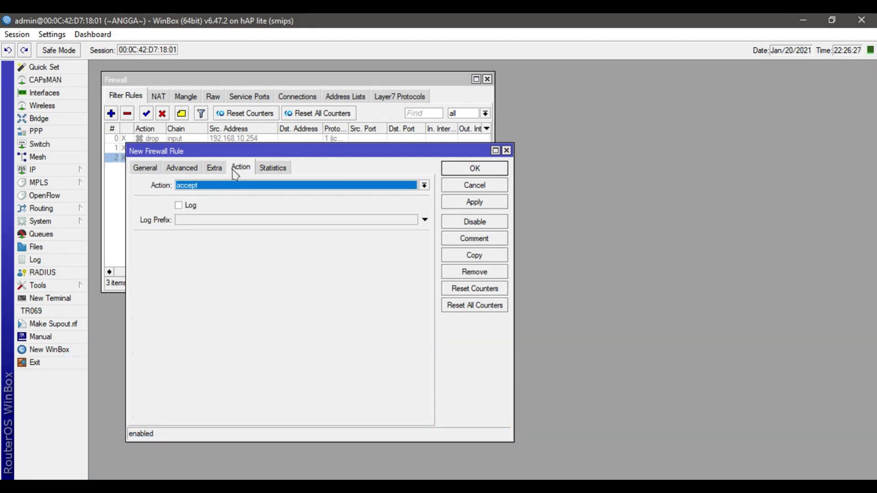
{"action": "left_click", "coordinate": [298, 187]}
{"action": "left_click", "coordinate": [197, 185]}
{"action": "left_click", "coordinate": [141, 168]}
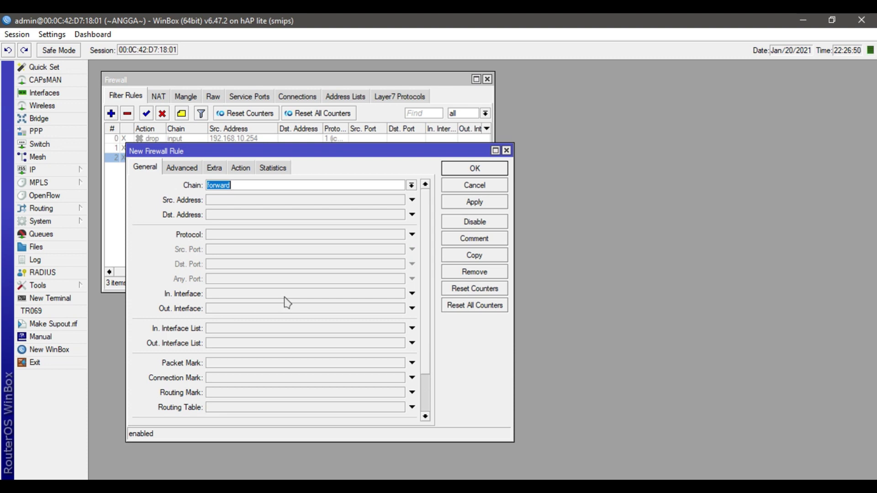
Set the new rule's out interface to wlan1, checking the interfaces against the network topology diagram.
{"action": "left_click", "coordinate": [320, 310]}
{"action": "left_click", "coordinate": [349, 312]}
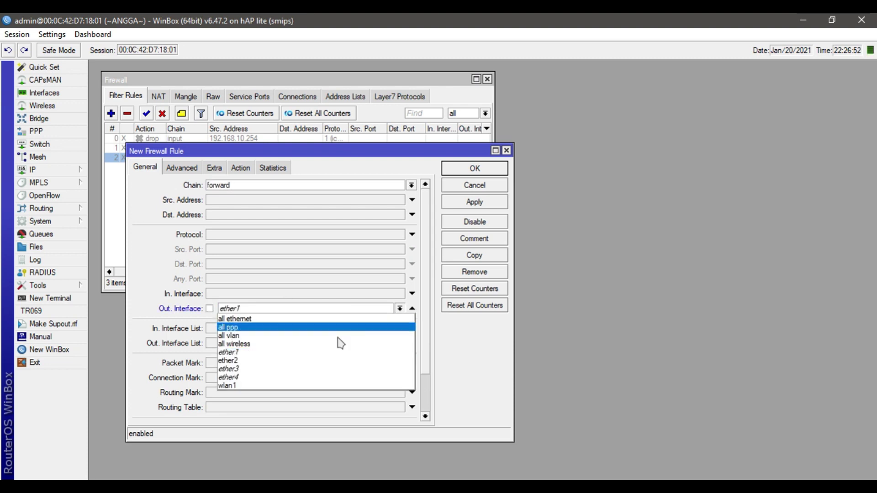
{"action": "left_click", "coordinate": [329, 386]}
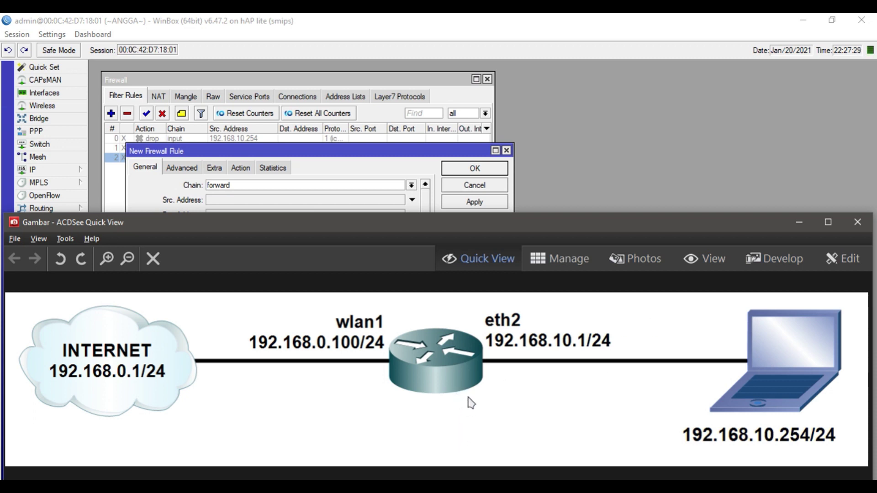
{"action": "left_click", "coordinate": [800, 222]}
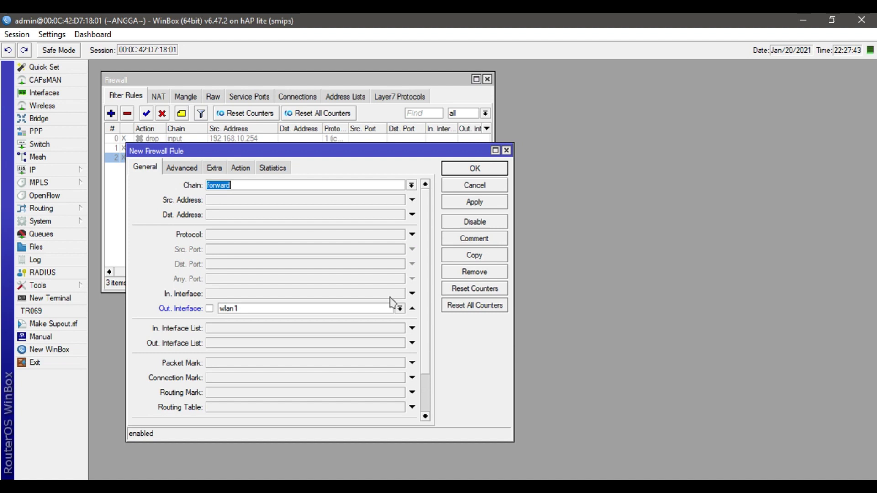
{"action": "left_click", "coordinate": [393, 294]}
{"action": "left_click", "coordinate": [400, 294]}
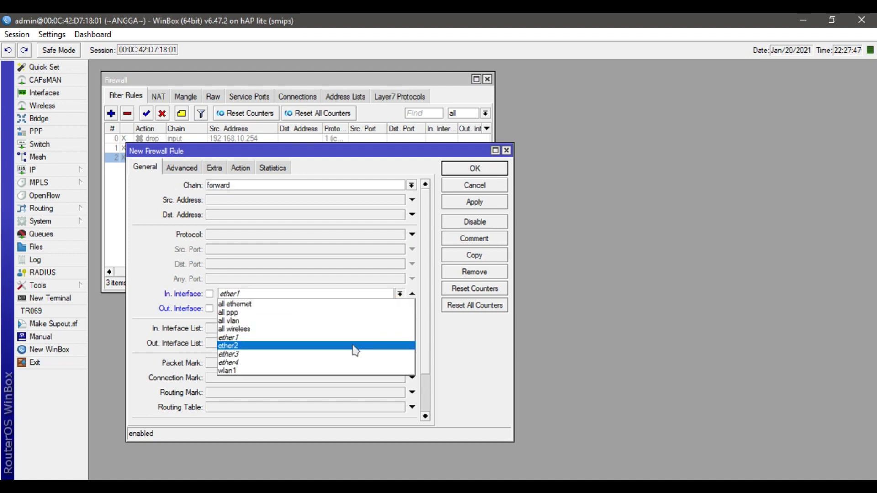
{"action": "left_click", "coordinate": [412, 293]}
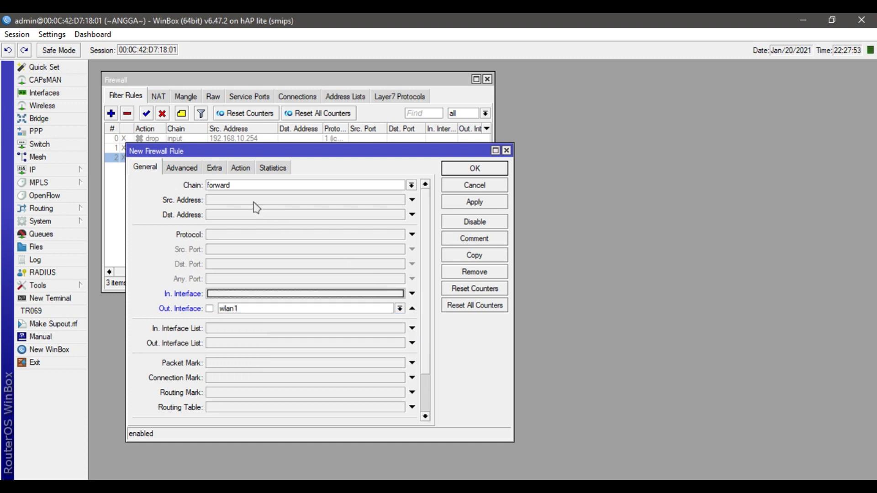
Set the new rule's Content matcher to mikrotik and save the rule.
{"action": "left_click", "coordinate": [185, 169]}
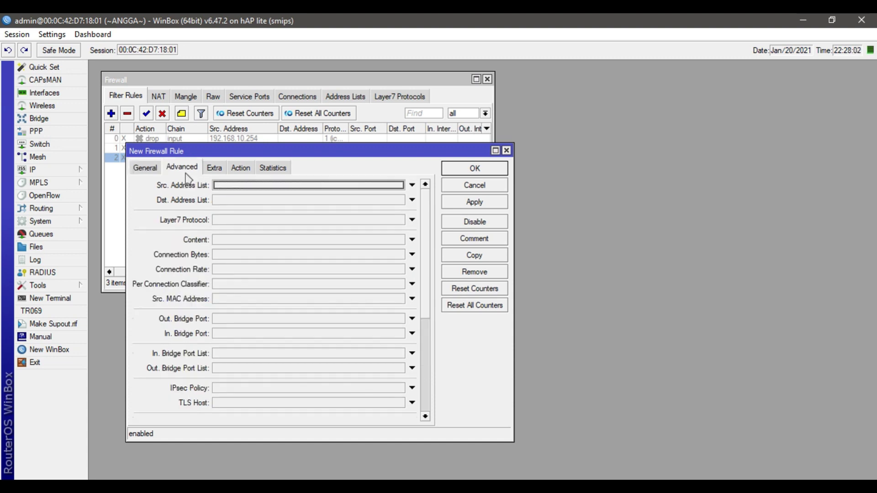
{"action": "left_click", "coordinate": [251, 241]}
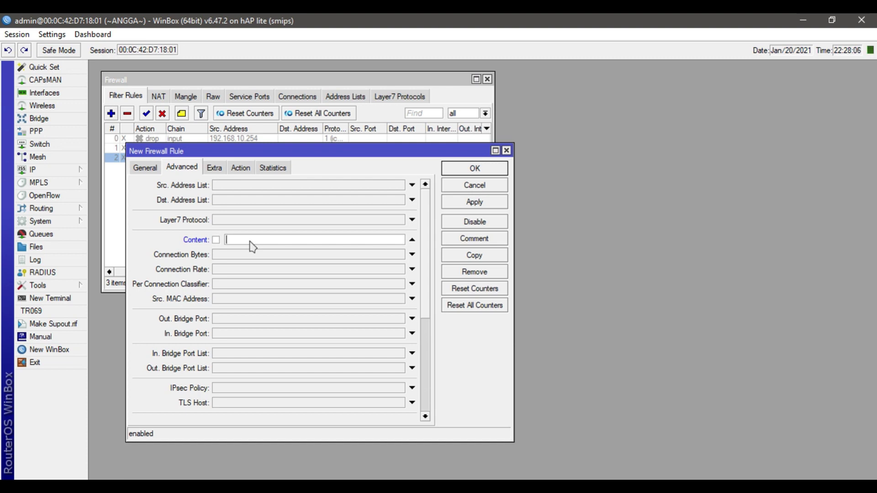
{"action": "type", "text": "mikrotik"}
{"action": "left_click", "coordinate": [475, 203]}
{"action": "left_click", "coordinate": [479, 169]}
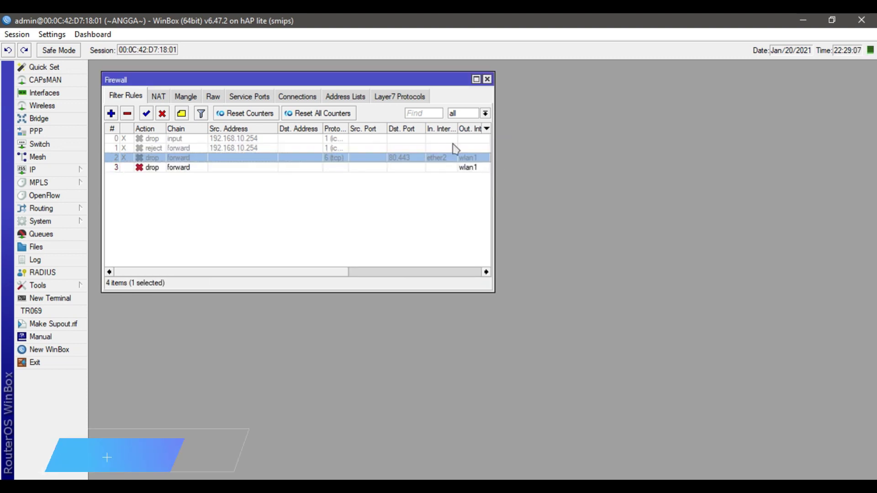
Switch to Firefox, request mikrotik.com to test the content rule, and dismiss the browser update notice.
{"action": "mouse_move", "coordinate": [165, 7]}
{"action": "left_click", "coordinate": [171, 68]}
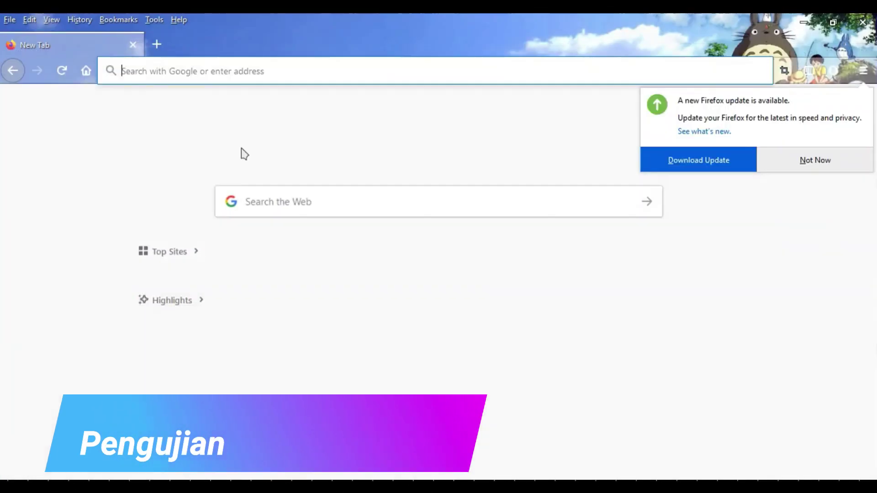
{"action": "left_click", "coordinate": [254, 72]}
{"action": "type", "text": "mikrot"}
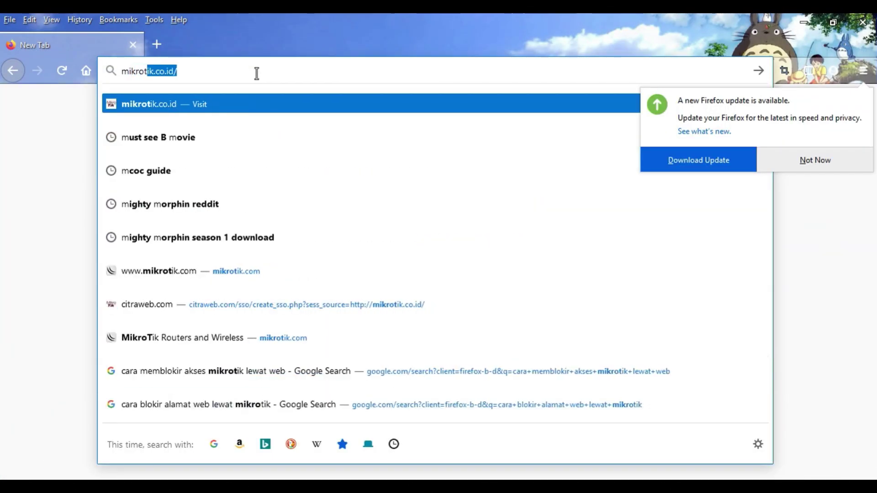
{"action": "type", "text": "ik.com"}
{"action": "key", "text": "Return"}
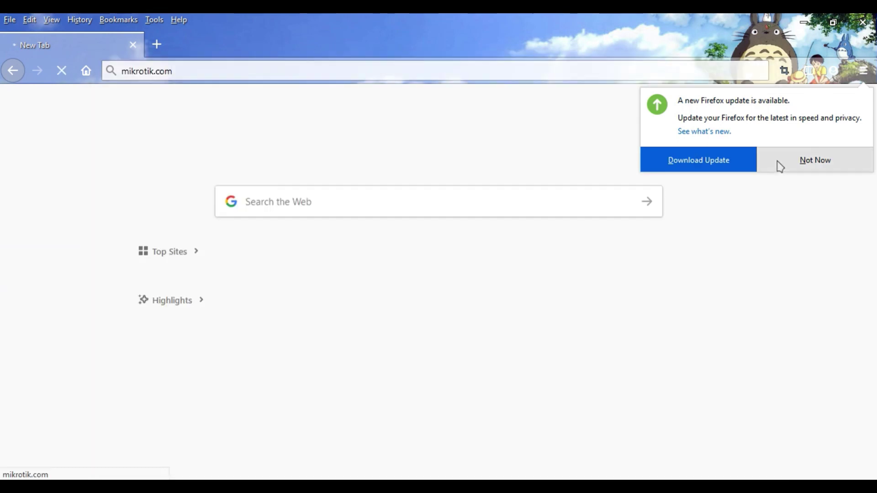
{"action": "left_click", "coordinate": [779, 167]}
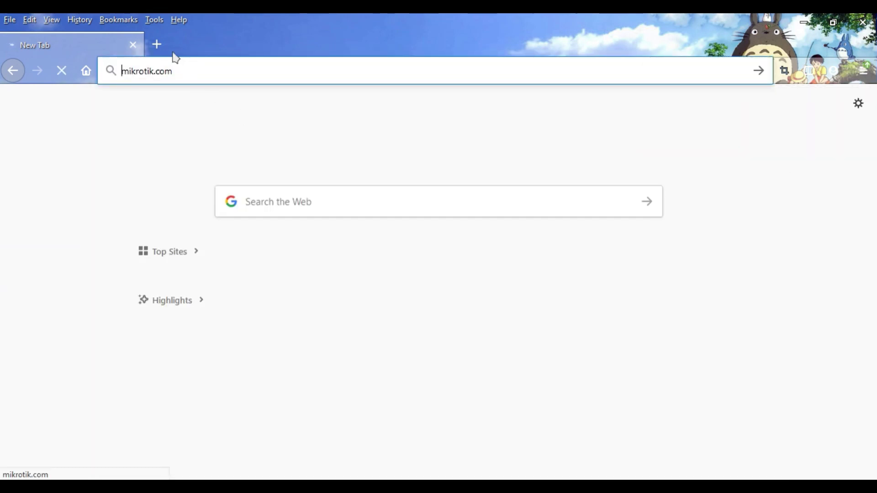
Load google.com in a second browser tab for comparison and recheck the mikrotik.com tab.
{"action": "left_click", "coordinate": [157, 44]}
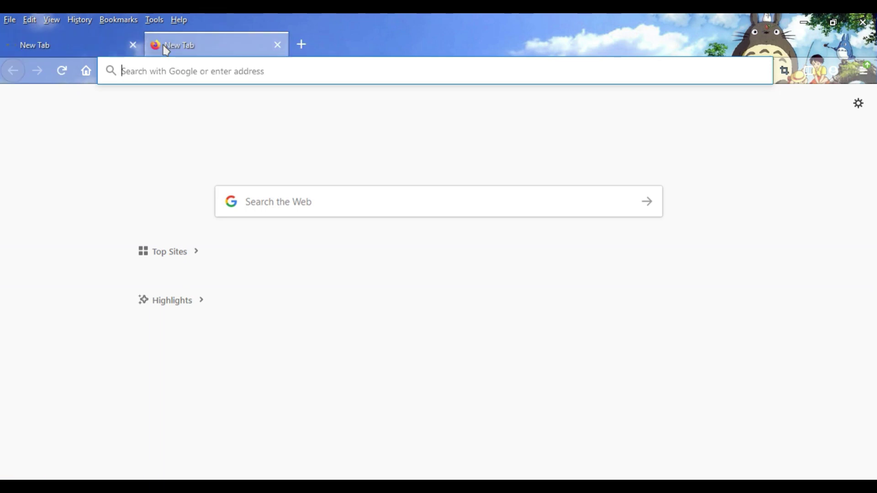
{"action": "type", "text": "google.com/"}
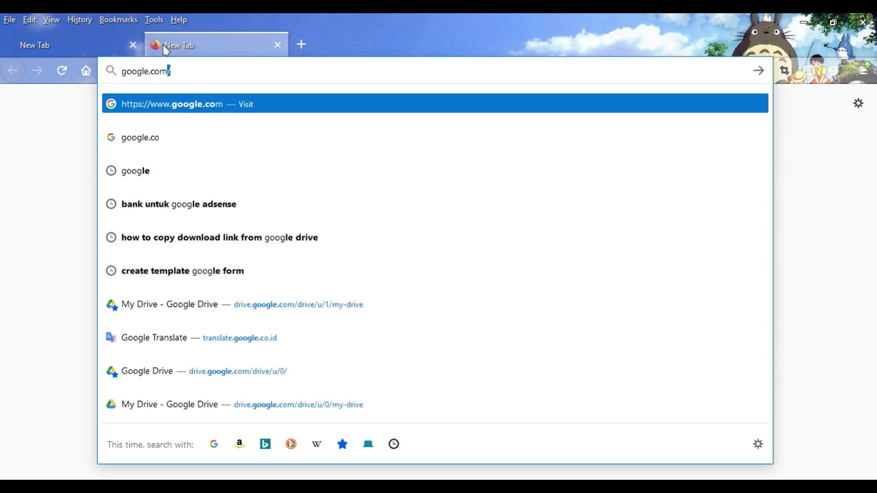
{"action": "key", "text": "Return"}
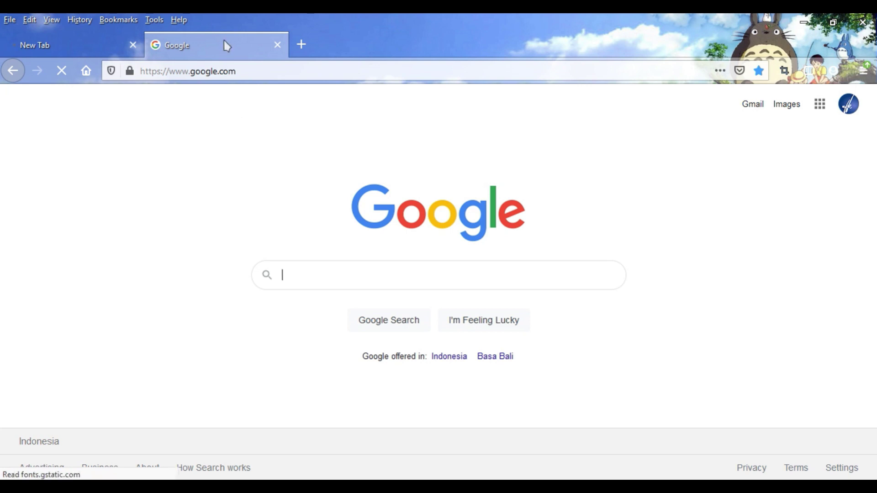
{"action": "left_click", "coordinate": [80, 46]}
{"action": "type", "text": "/"}
{"action": "key", "text": "Return"}
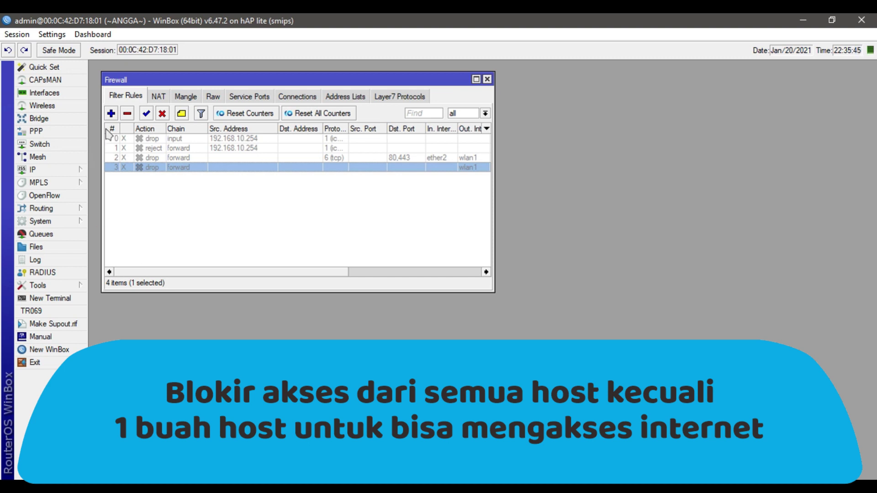
Start a new forward-chain filter rule with source address 192.168.10.254.
{"action": "left_click", "coordinate": [112, 114]}
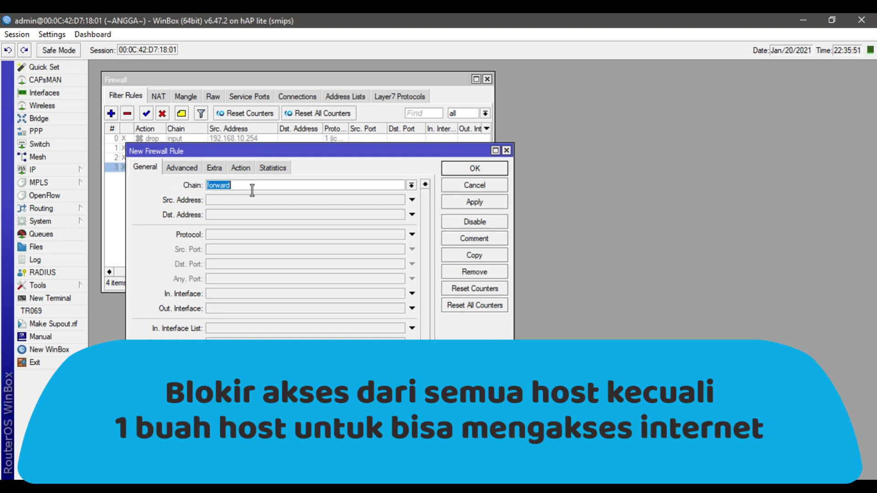
{"action": "left_click", "coordinate": [263, 201]}
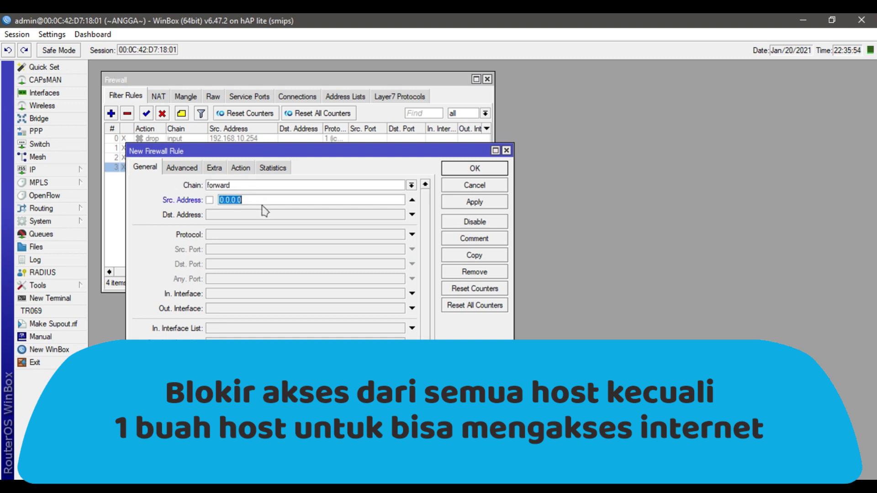
{"action": "type", "text": "192.1"}
{"action": "type", "text": "5"}
{"action": "type", "text": "8.1"}
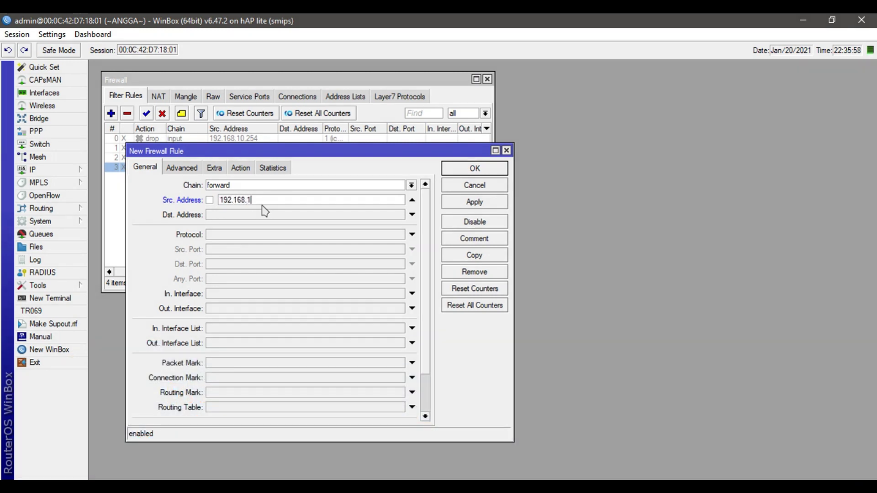
{"action": "type", "text": "0.254"}
Set the rule's out interface to wlan1, keep the accept action, and save the rule.
{"action": "left_click", "coordinate": [293, 310]}
{"action": "left_click", "coordinate": [295, 313]}
{"action": "left_click", "coordinate": [276, 385]}
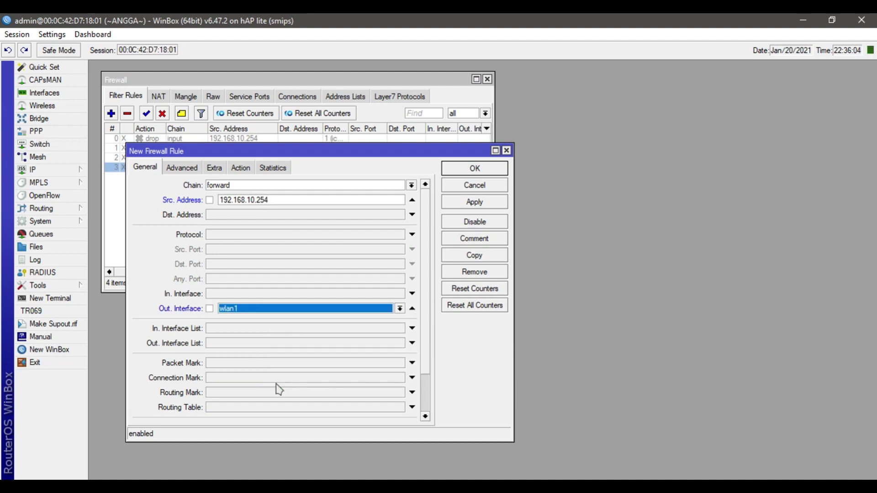
{"action": "left_click", "coordinate": [242, 169]}
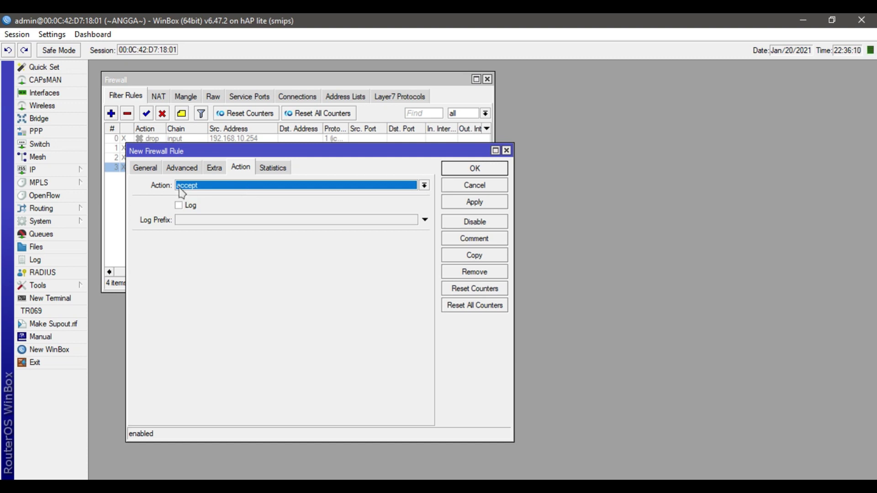
{"action": "left_click", "coordinate": [475, 169]}
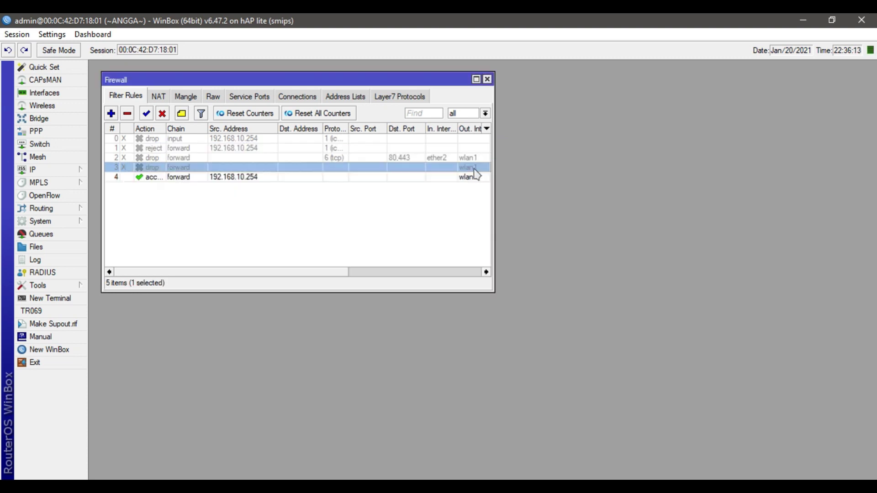
Add a forward-chain filter rule with action drop and out interface wlan1, and save it.
{"action": "left_click", "coordinate": [111, 114]}
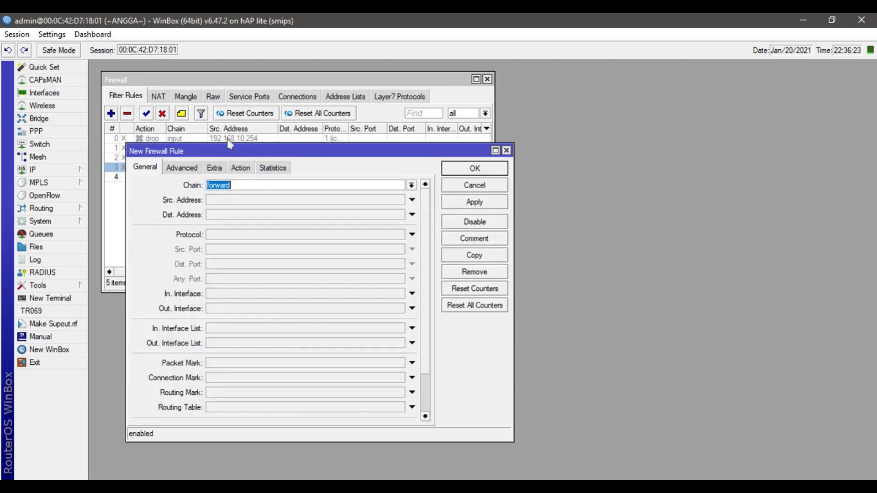
{"action": "left_click", "coordinate": [241, 167]}
{"action": "left_click", "coordinate": [236, 222]}
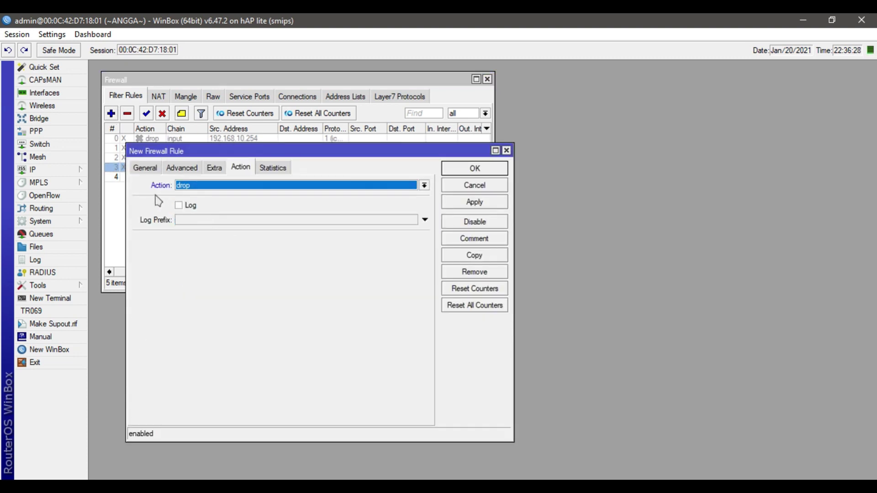
{"action": "left_click", "coordinate": [145, 167]}
{"action": "left_click", "coordinate": [260, 309]}
{"action": "left_click", "coordinate": [261, 309]}
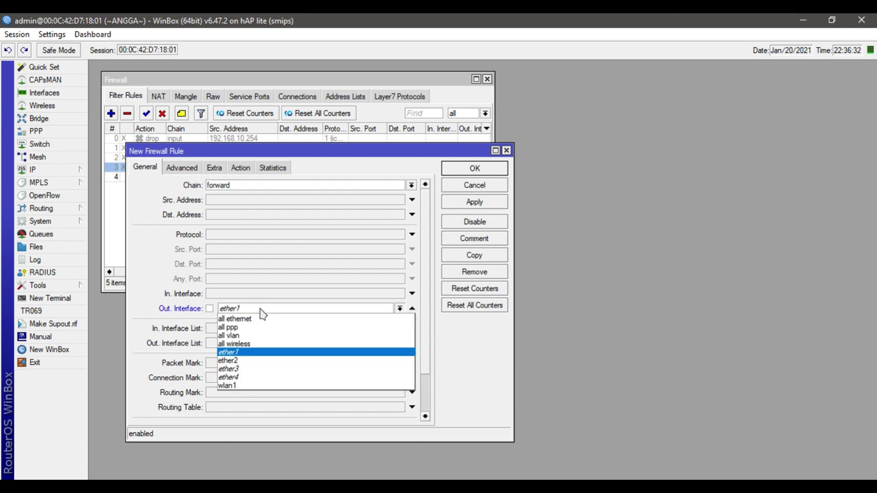
{"action": "left_click", "coordinate": [259, 386]}
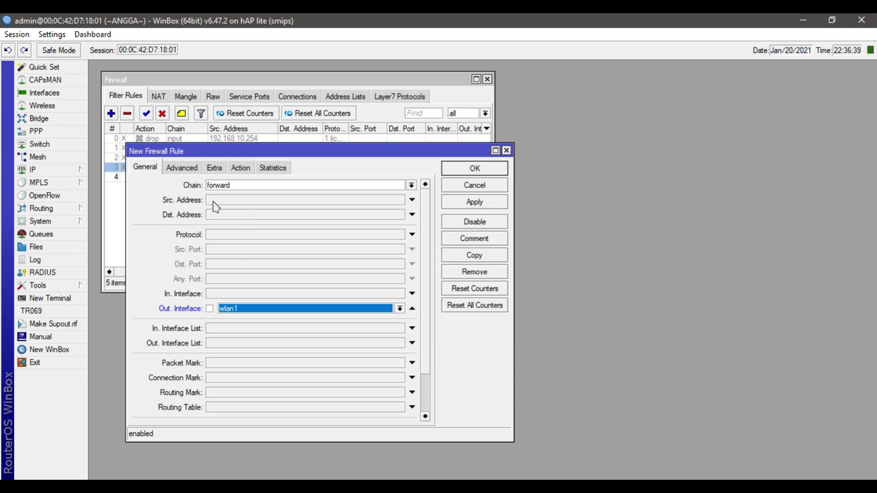
{"action": "left_click", "coordinate": [475, 205]}
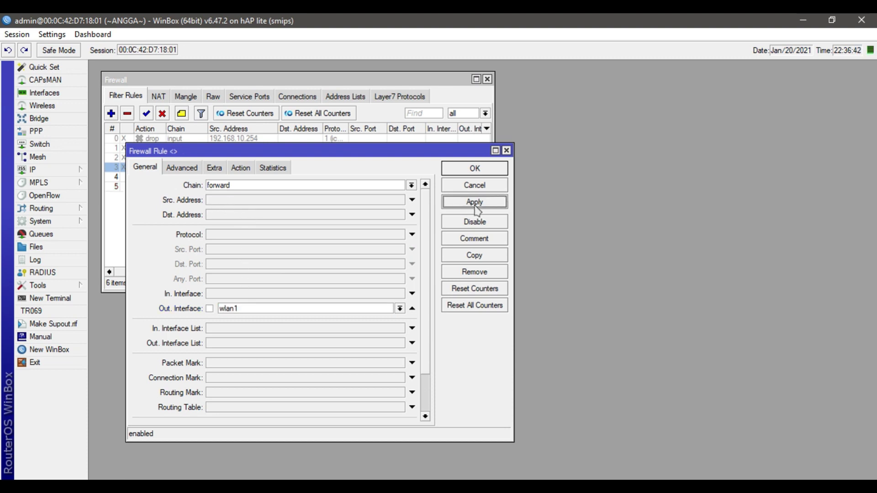
{"action": "left_click", "coordinate": [478, 171]}
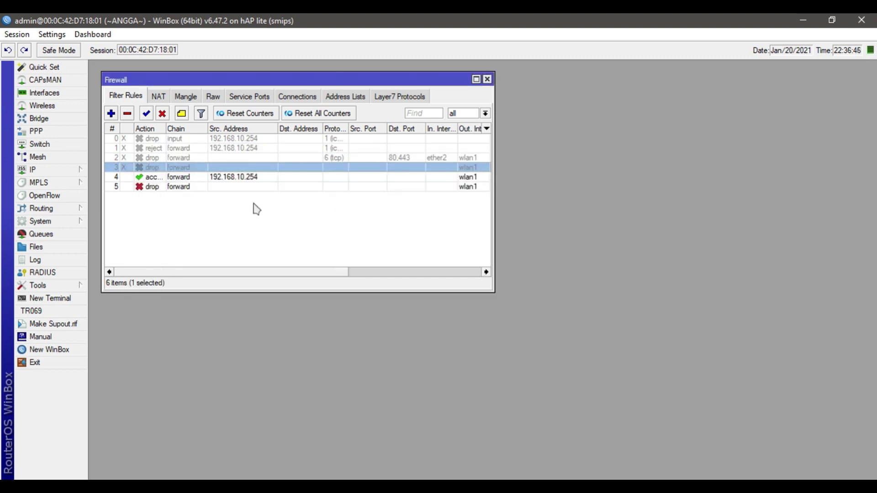
Move the new drop rule above the accept rule for 192.168.10.254, and return the accept rule to its place above the drop rule.
{"action": "left_click", "coordinate": [201, 187]}
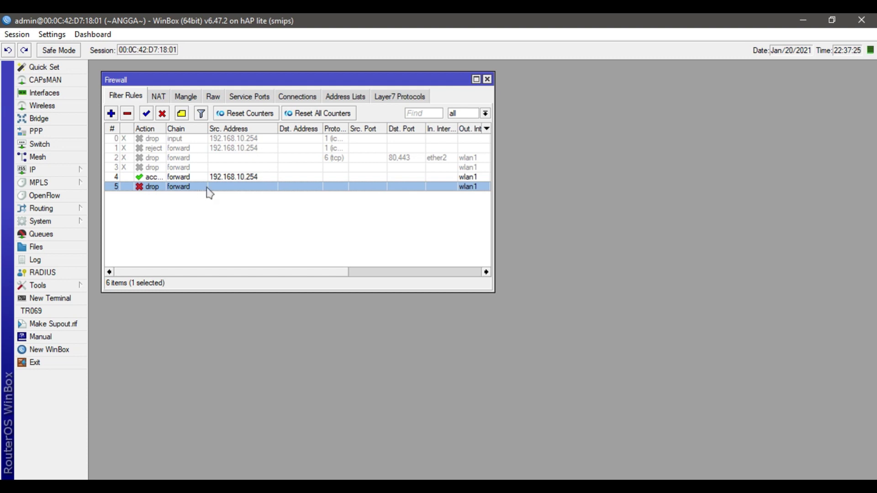
{"action": "left_click_drag", "start_coordinate": [207, 188], "coordinate": [210, 174]}
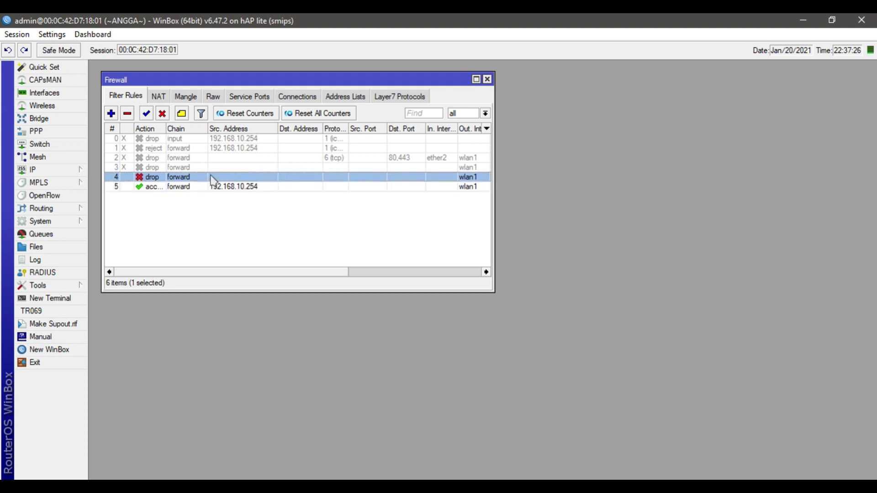
{"action": "left_click", "coordinate": [190, 187]}
{"action": "left_click_drag", "start_coordinate": [191, 190], "coordinate": [196, 175]}
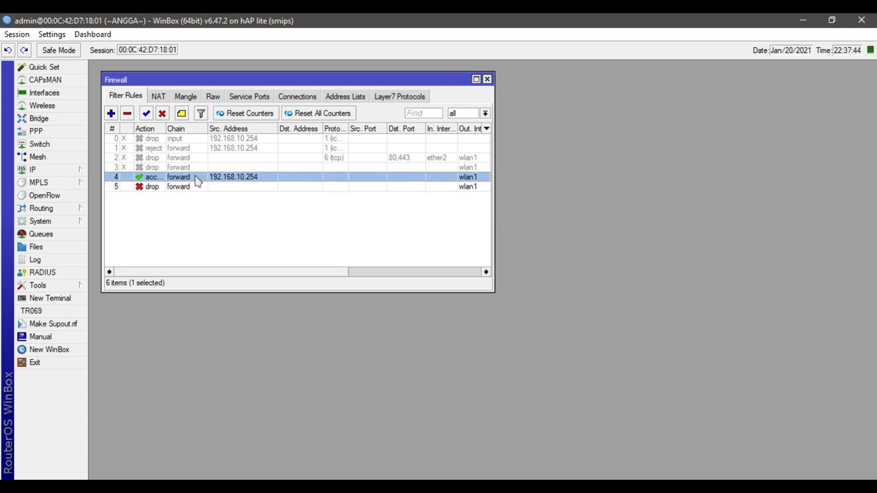
{"action": "left_click", "coordinate": [219, 201]}
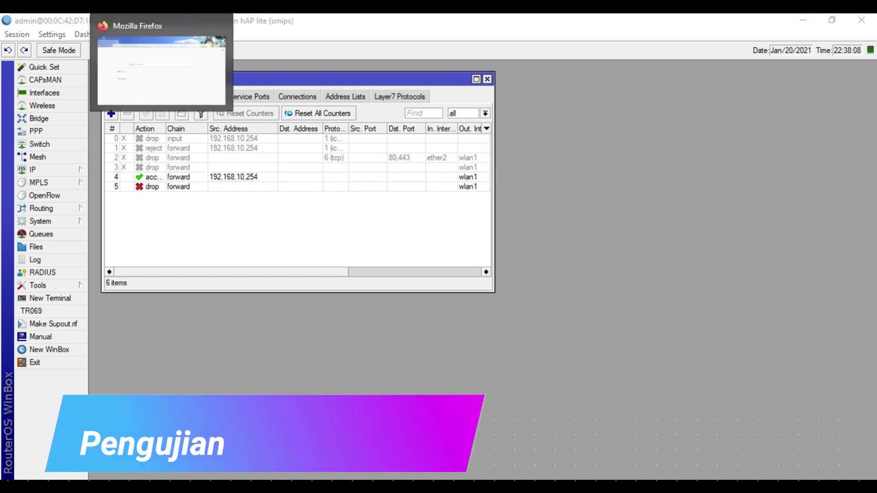
Switch to Firefox and load google.com to test internet access from the allowed host.
{"action": "key", "text": "alt+Tab"}
{"action": "left_click", "coordinate": [173, 73]}
{"action": "type", "text": "g"}
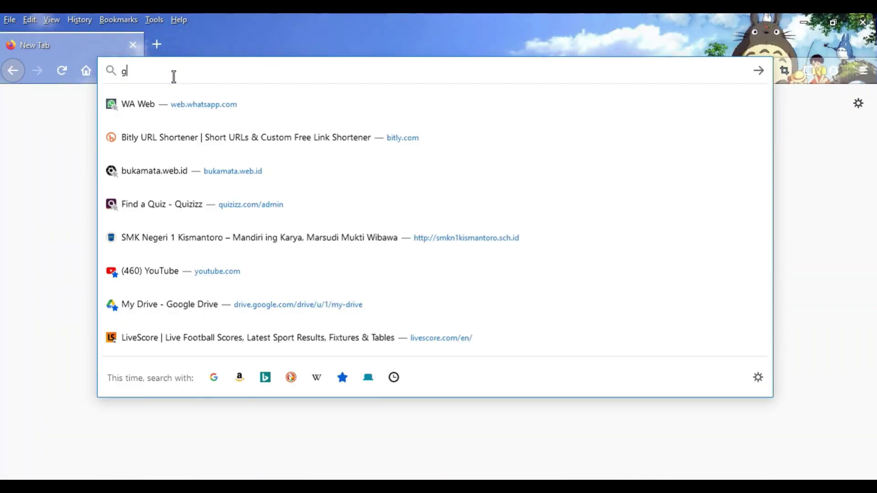
{"action": "type", "text": "oogle.com"}
{"action": "key", "text": "Return"}
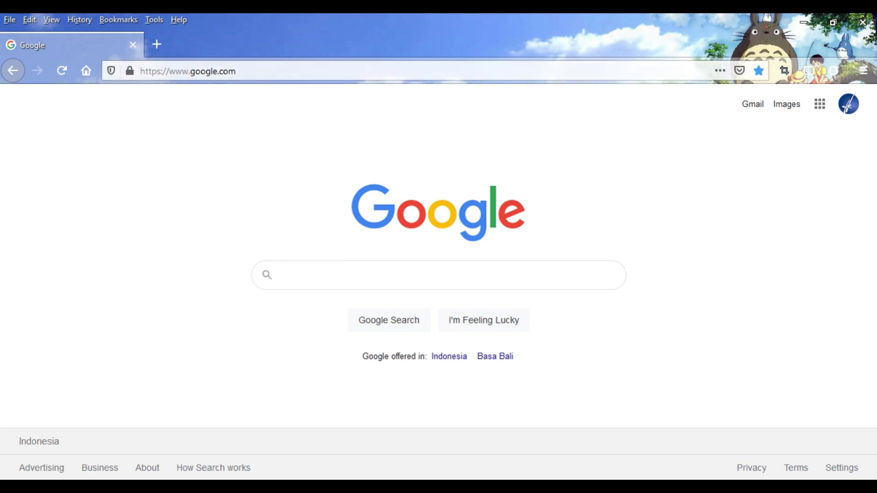
Open the TCP/IPv4 properties of the Ethernet connection from the Network and Sharing Center.
{"action": "mouse_move", "coordinate": [658, 7]}
{"action": "left_click", "coordinate": [658, 69]}
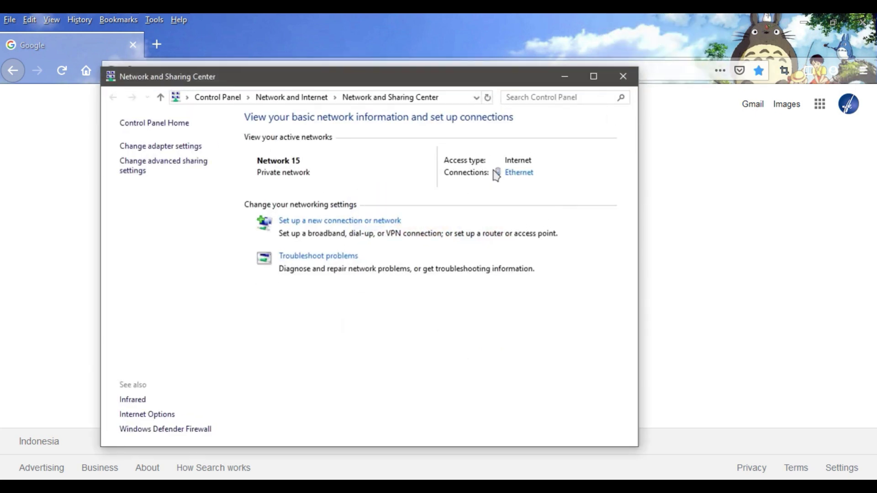
{"action": "left_click", "coordinate": [524, 174]}
{"action": "left_click", "coordinate": [375, 334]}
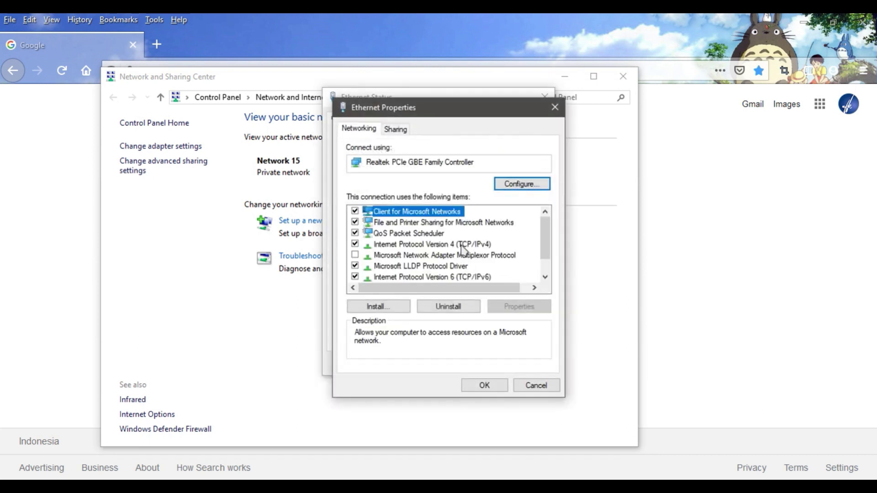
{"action": "double_click", "coordinate": [429, 244]}
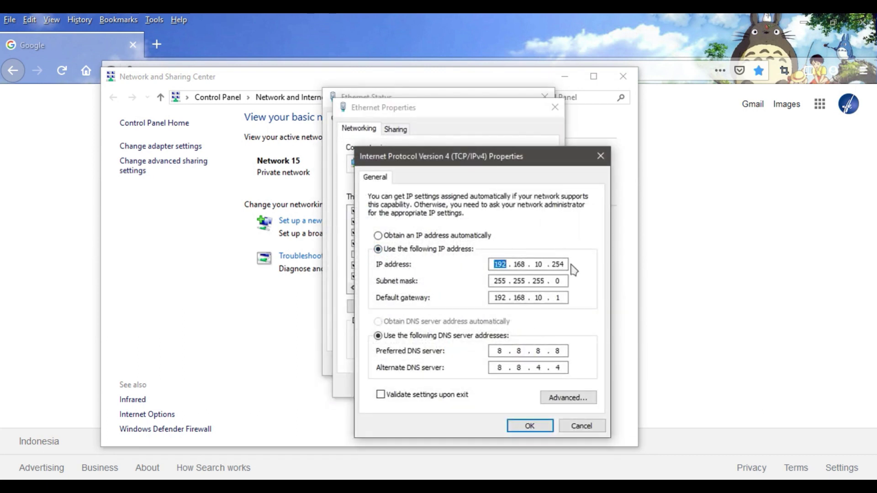
Set the Ethernet adapter's IP address to 192.168.10.253, save the settings, and close the connection's dialogs.
{"action": "key", "text": "BackSpace"}
{"action": "type", "text": "192"}
{"action": "key", "text": "End"}
{"action": "key", "text": "BackSpace"}
{"action": "type", "text": "3"}
{"action": "left_click", "coordinate": [529, 426]}
{"action": "left_click", "coordinate": [486, 384]}
{"action": "left_click", "coordinate": [526, 364]}
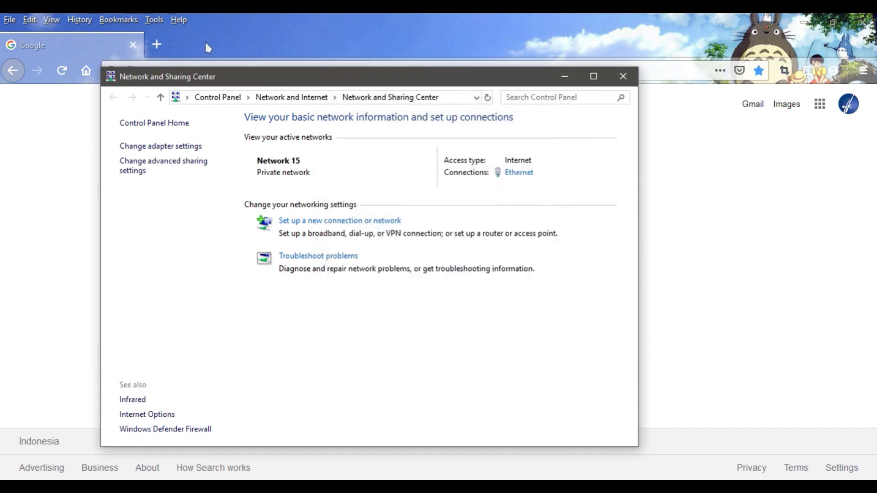
Request Google in a new Firefox tab to test internet access with the changed IP address.
{"action": "left_click", "coordinate": [205, 46]}
{"action": "left_click", "coordinate": [157, 45]}
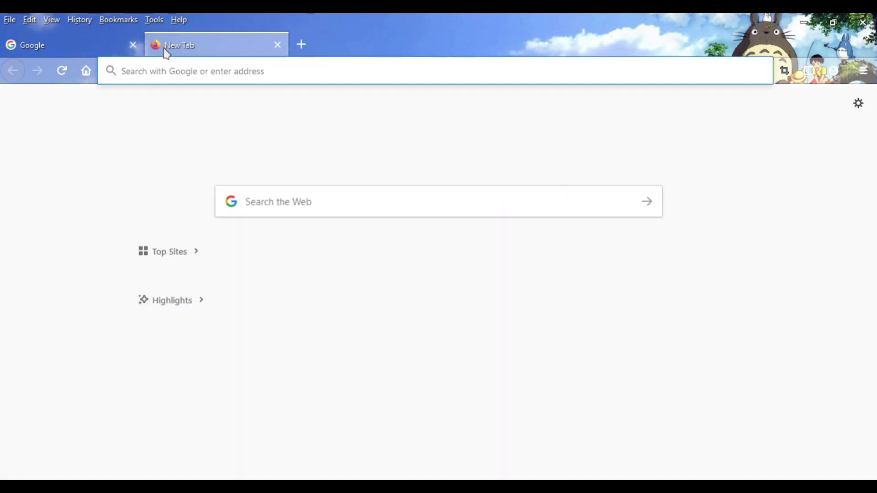
{"action": "type", "text": "goog"}
{"action": "key", "text": "Return"}
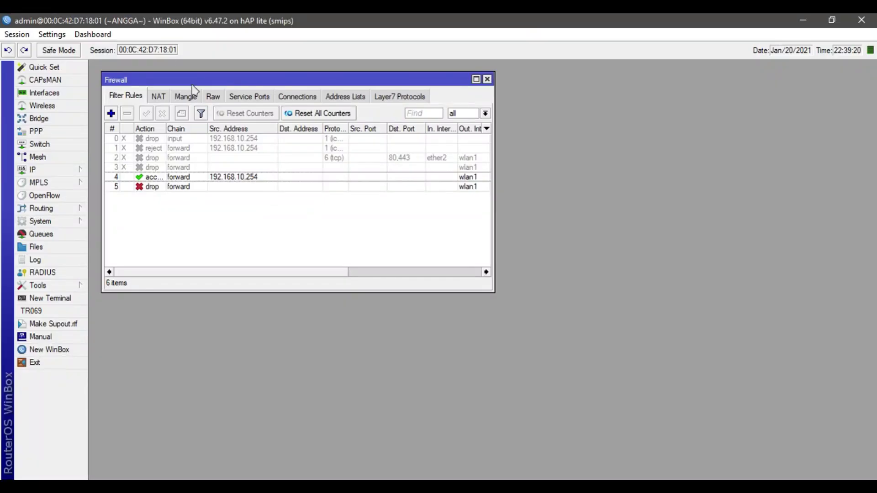
Disable the forward accept rule for source 192.168.10.254 and the forward drop rule below it in WinBox.
{"action": "left_click_drag", "start_coordinate": [207, 27], "coordinate": [363, 137]}
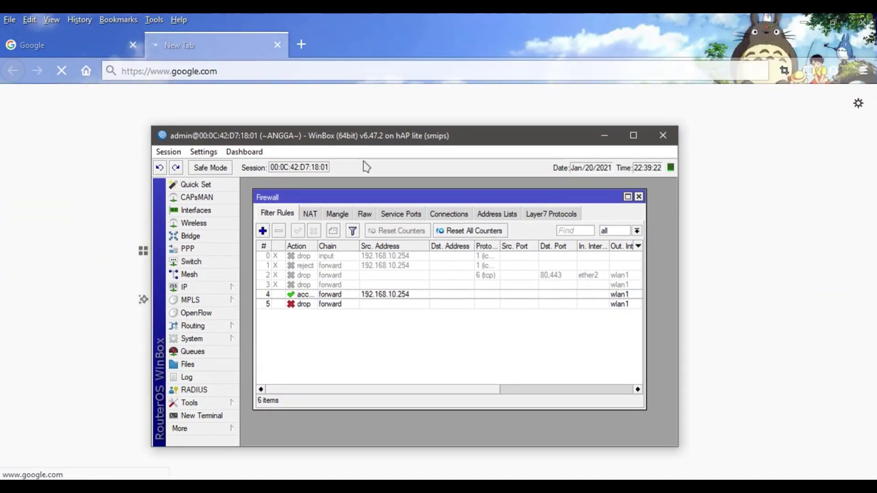
{"action": "left_click", "coordinate": [342, 296]}
{"action": "left_click", "coordinate": [314, 231]}
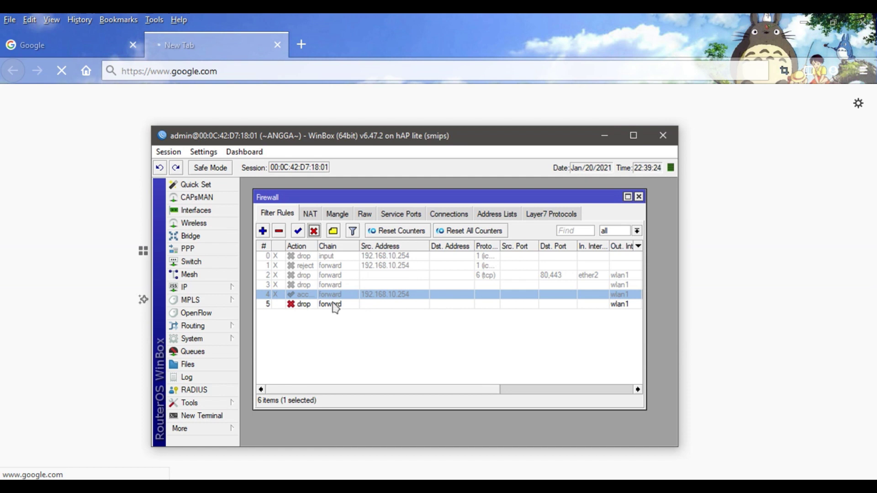
{"action": "left_click", "coordinate": [333, 304]}
{"action": "left_click", "coordinate": [314, 231]}
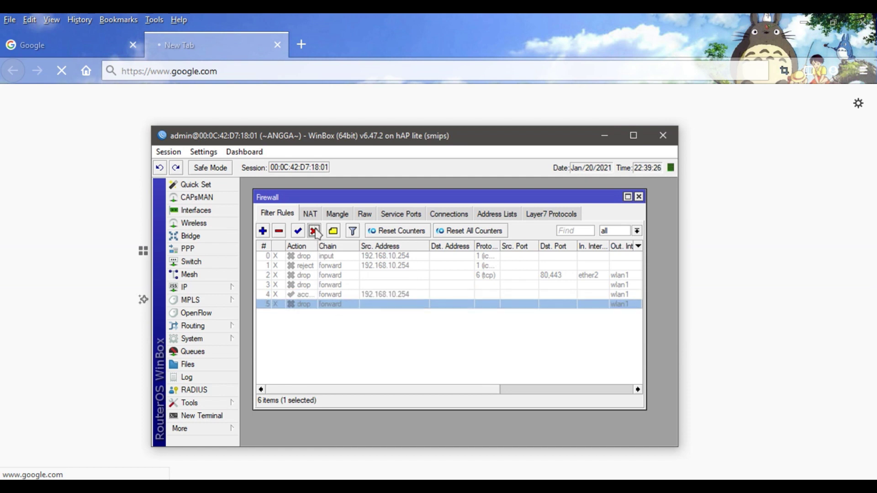
Load google.com again in Firefox to test internet access with the filter rules disabled, and return to WinBox.
{"action": "left_click", "coordinate": [248, 73]}
{"action": "key", "text": "Return"}
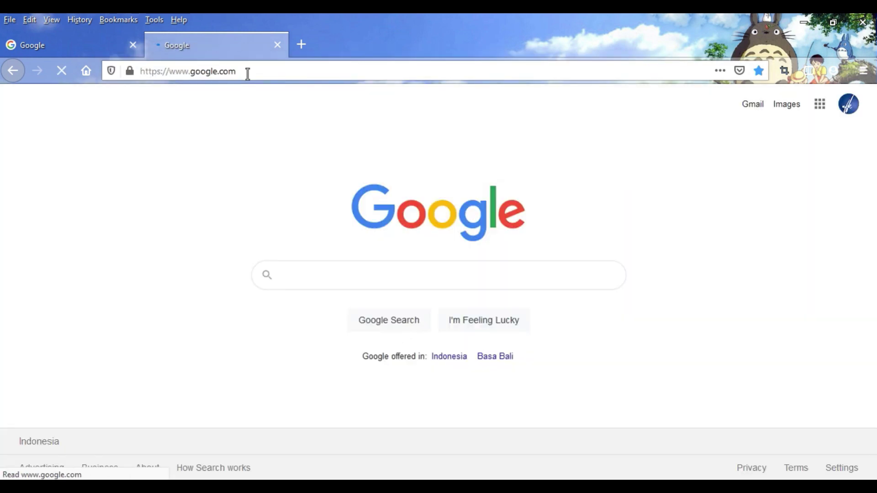
{"action": "key", "text": "alt+Tab"}
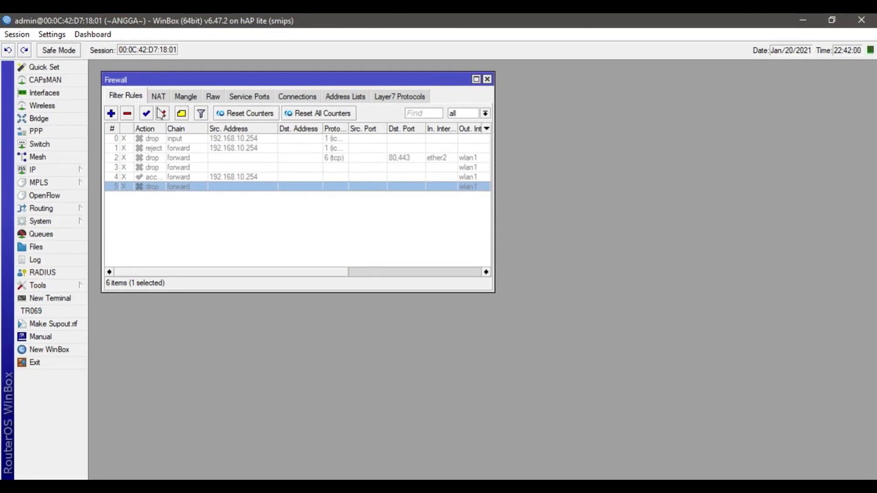
Start a new firewall filter rule in the forward chain with the action drop.
{"action": "left_click", "coordinate": [111, 113]}
{"action": "left_click", "coordinate": [257, 187]}
{"action": "type", "text": "forward"}
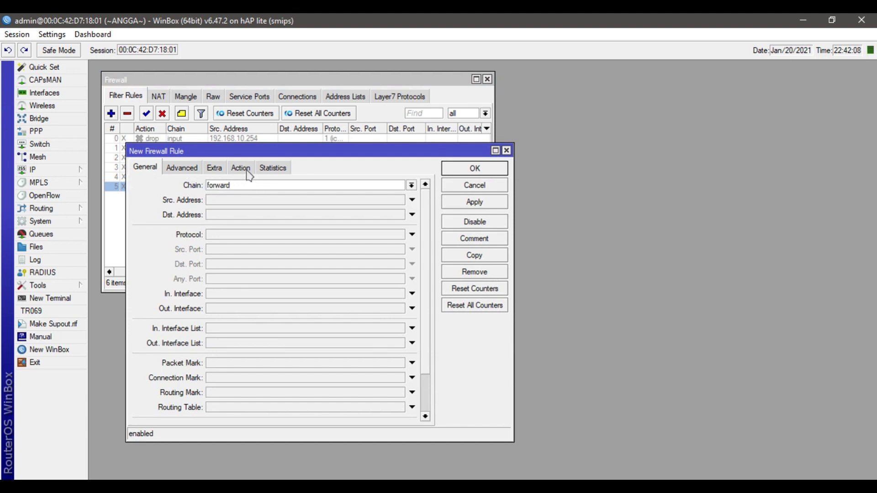
{"action": "left_click", "coordinate": [240, 168]}
{"action": "left_click", "coordinate": [248, 185]}
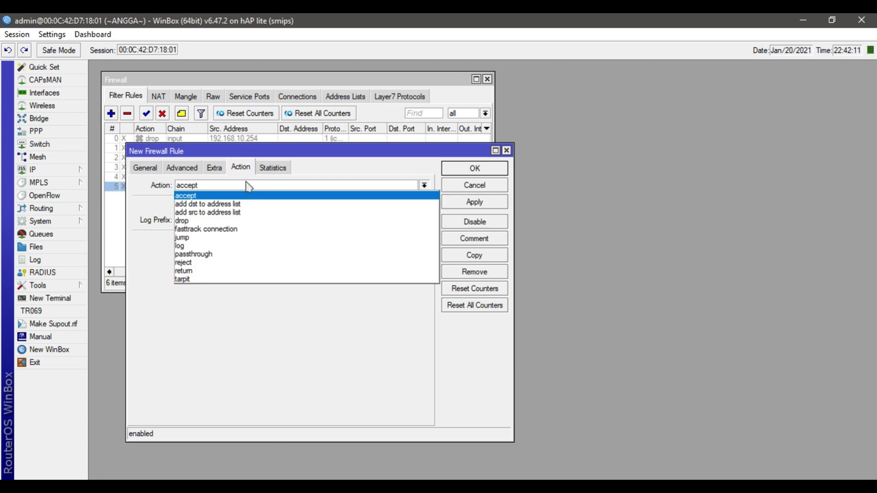
{"action": "left_click", "coordinate": [257, 222]}
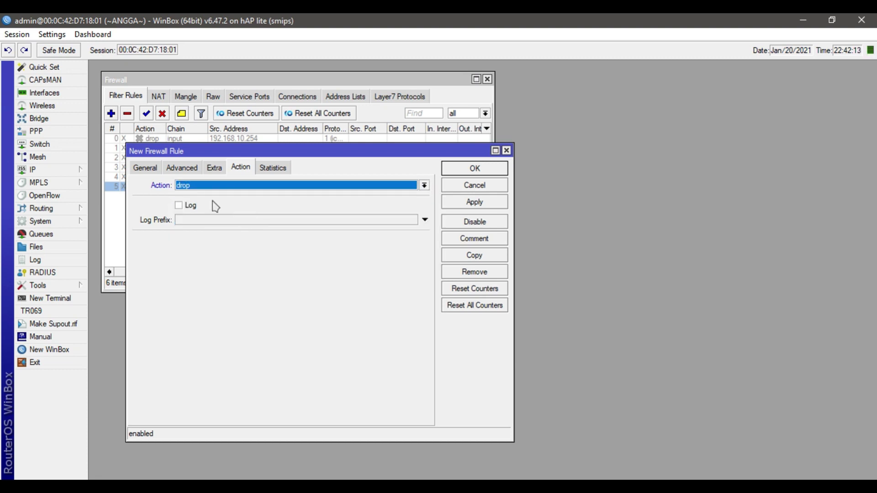
Set the new drop rule's incoming interface to ether2 and its outgoing interface to wlan1.
{"action": "left_click", "coordinate": [147, 166]}
{"action": "left_click", "coordinate": [237, 296]}
{"action": "left_click", "coordinate": [243, 294]}
{"action": "left_click", "coordinate": [246, 338]}
{"action": "left_click", "coordinate": [245, 308]}
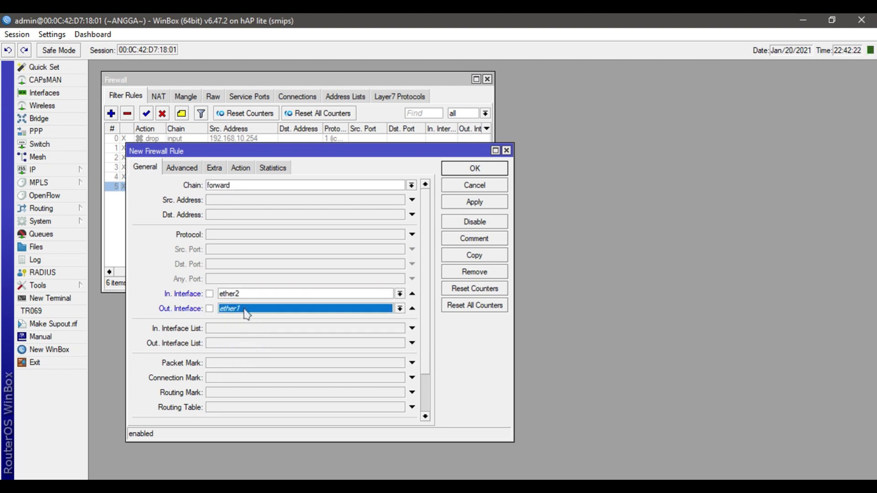
{"action": "left_click", "coordinate": [245, 309]}
{"action": "left_click", "coordinate": [241, 386]}
Limit the new drop rule to the time range 08:00:00 to 16:00:00.
{"action": "left_click", "coordinate": [214, 168]}
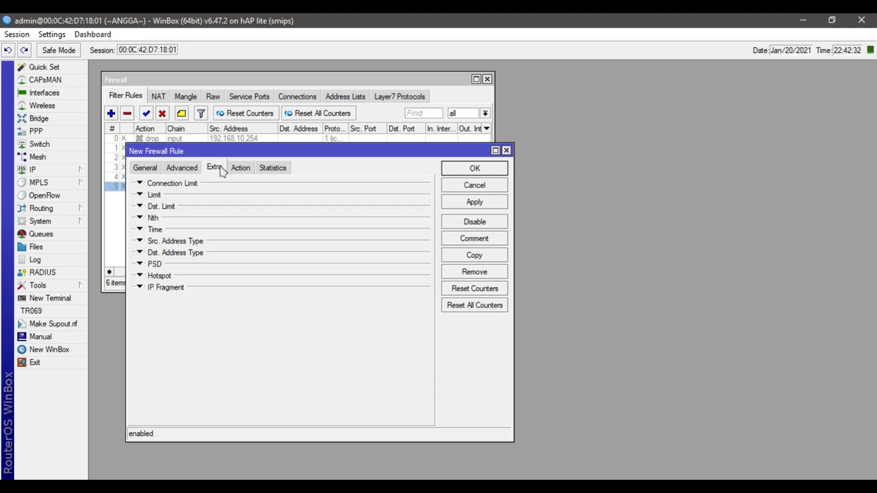
{"action": "left_click", "coordinate": [140, 230]}
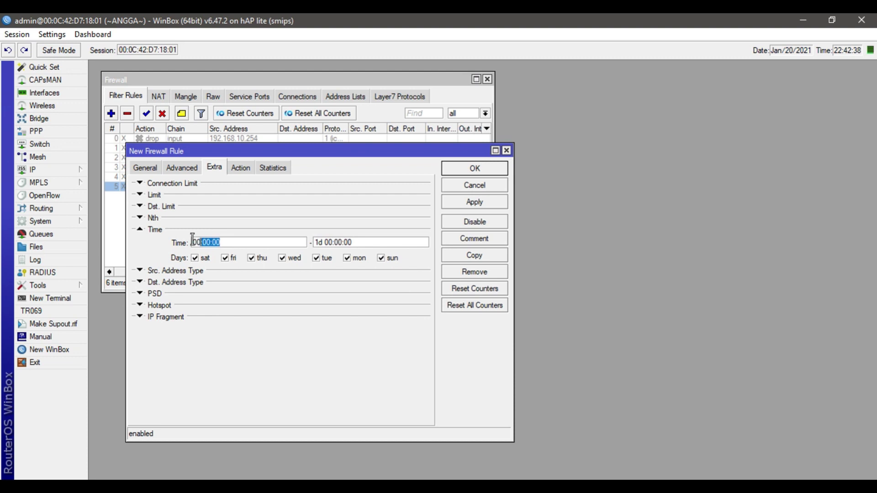
{"action": "type", "text": "08"}
{"action": "left_click_drag", "start_coordinate": [334, 242], "coordinate": [295, 244]}
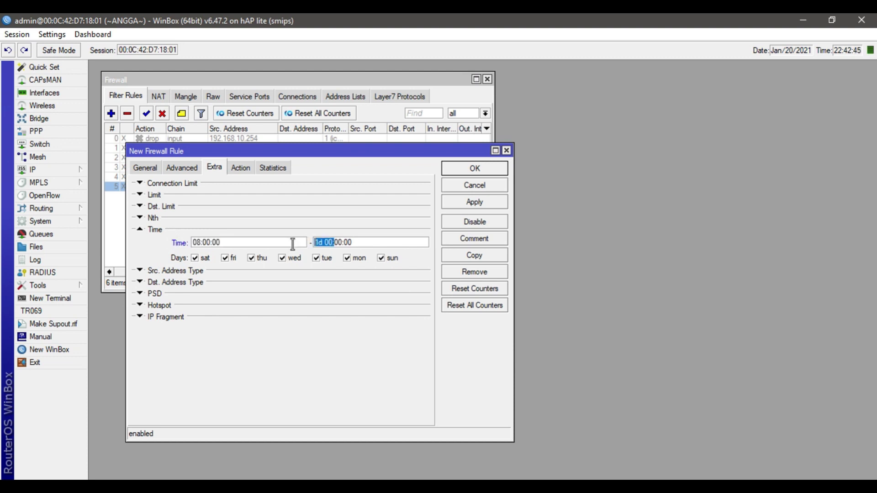
{"action": "key", "text": "BackSpace"}
{"action": "type", "text": "16"}
Exclude Saturday and Sunday from the drop rule's active days and save the rule.
{"action": "left_click", "coordinate": [196, 258]}
{"action": "left_click", "coordinate": [392, 259]}
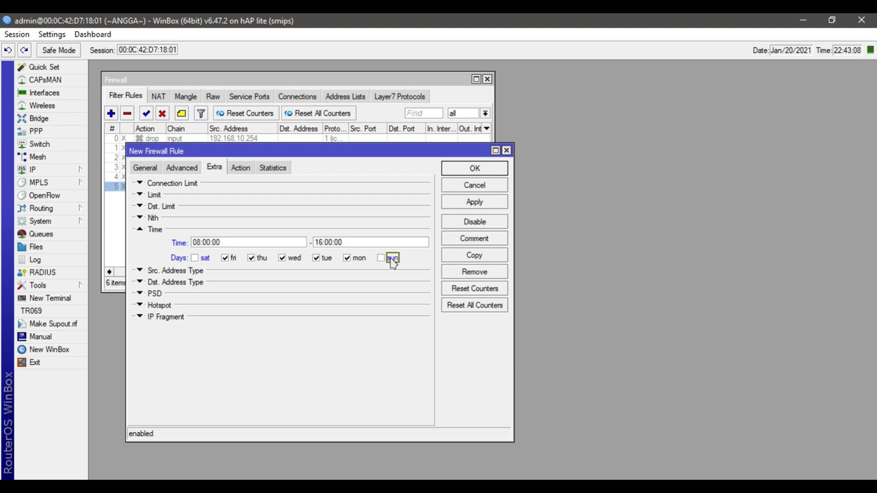
{"action": "left_click", "coordinate": [487, 202]}
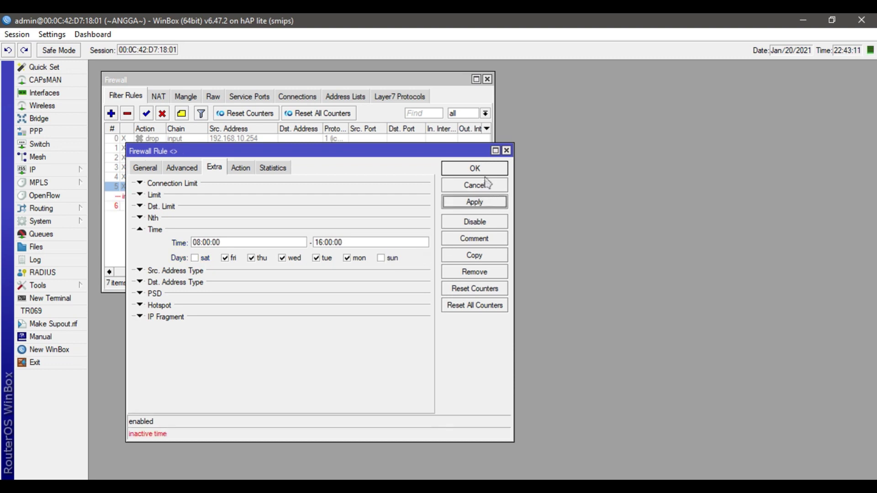
{"action": "left_click", "coordinate": [487, 172]}
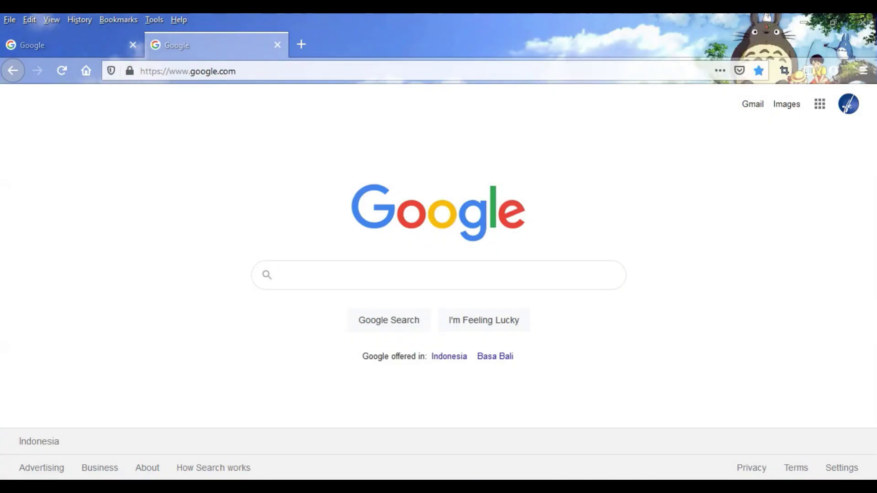
Switch to Firefox, close the old Google tab, and load google.com in the new tab to test access outside the rule's hours.
{"action": "left_click", "coordinate": [236, 72]}
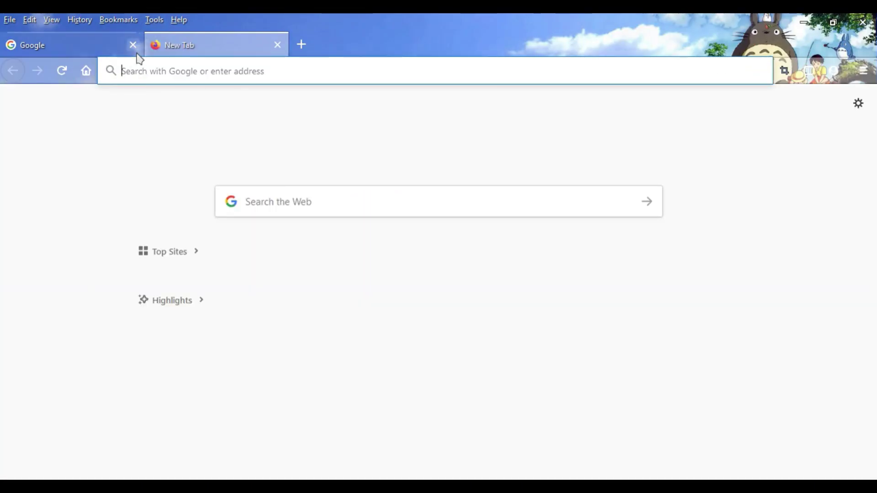
{"action": "left_click", "coordinate": [133, 44]}
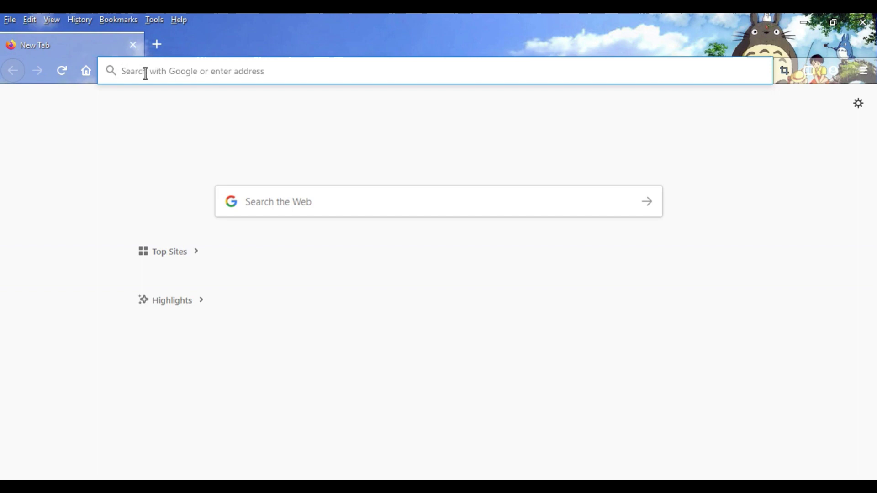
{"action": "left_click", "coordinate": [151, 71]}
{"action": "type", "text": "google"}
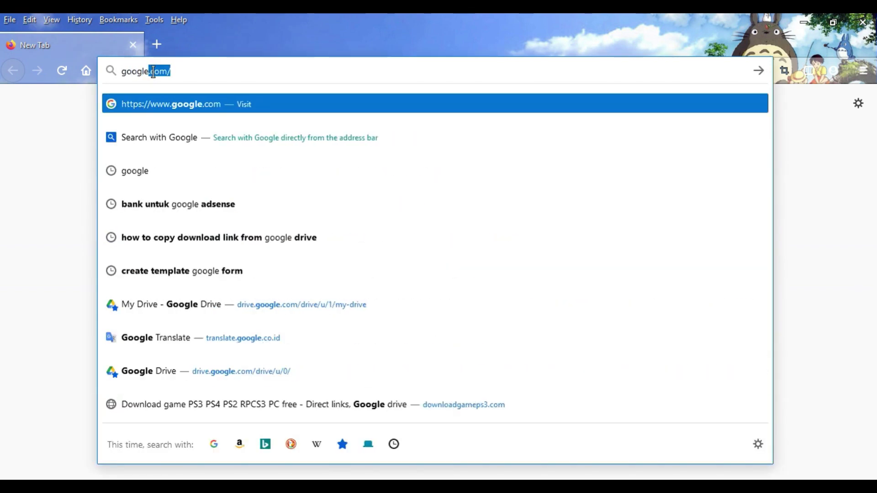
{"action": "type", "text": ".com"}
{"action": "key", "text": "Return"}
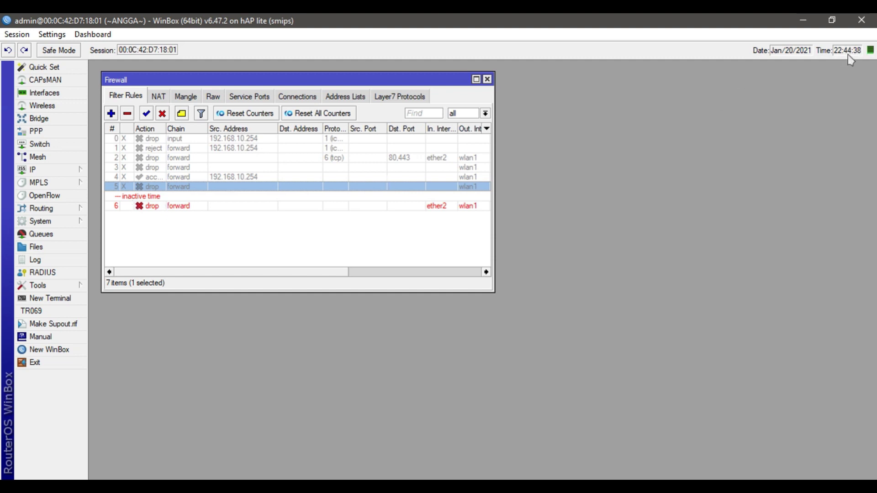
Change the scheduled drop rule's time range in WinBox to 22:45:20 through 23:00:00 and save the rule.
{"action": "double_click", "coordinate": [149, 205]}
{"action": "left_click", "coordinate": [254, 245]}
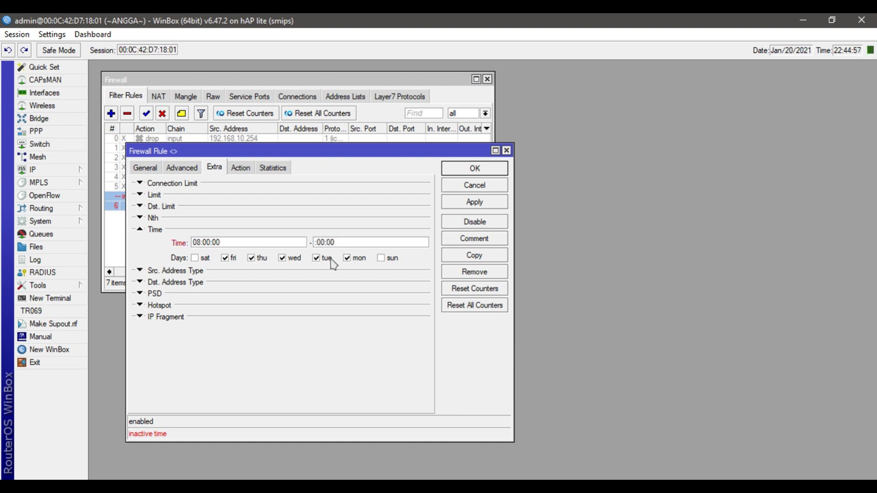
{"action": "type", "text": "2"}
{"action": "left_click", "coordinate": [202, 242]}
{"action": "key", "text": "Delete"}
{"action": "key", "text": "Delete"}
{"action": "key", "text": "Delete"}
{"action": "type", "text": "45:20"}
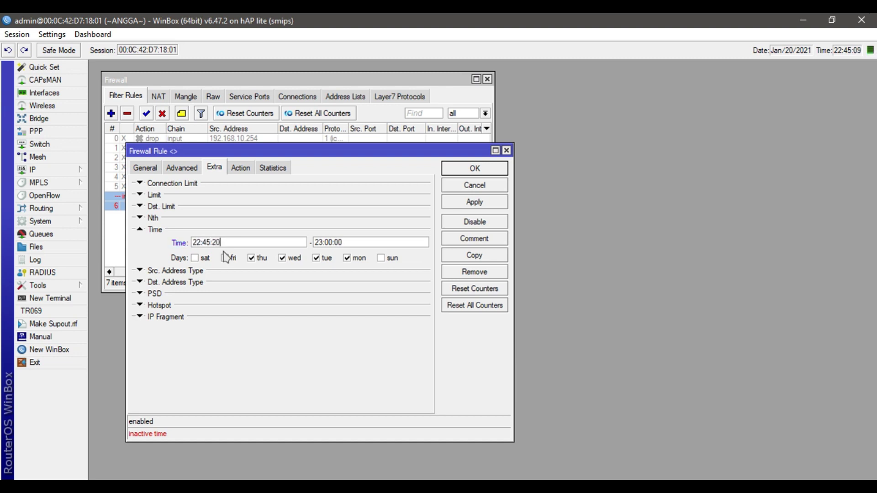
{"action": "left_click", "coordinate": [477, 169]}
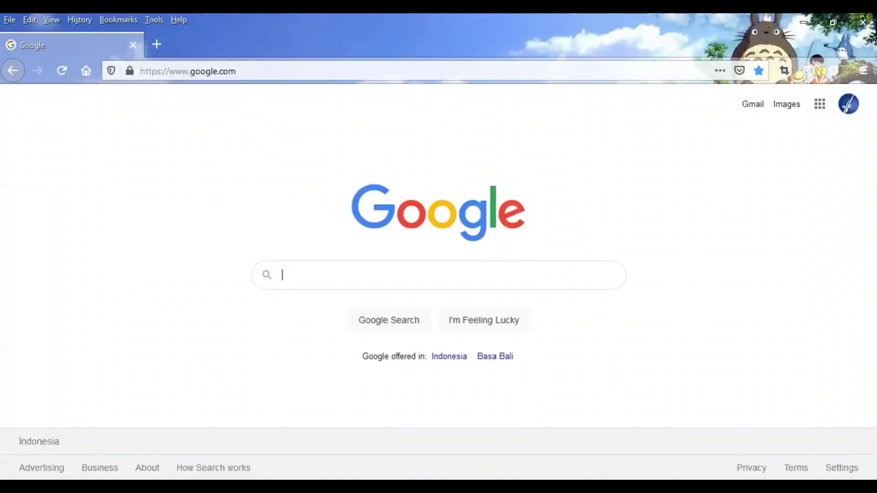
Request google.com in a new Firefox tab to test internet access during the rule's active time.
{"action": "left_click", "coordinate": [157, 46]}
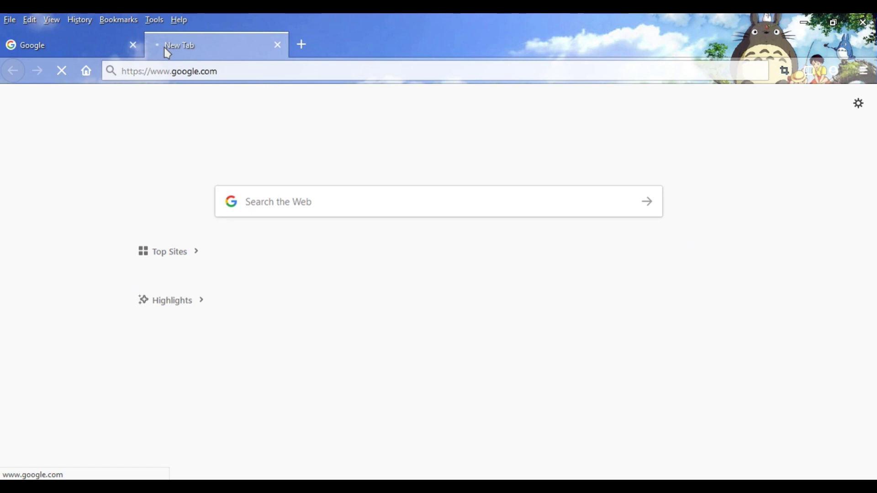